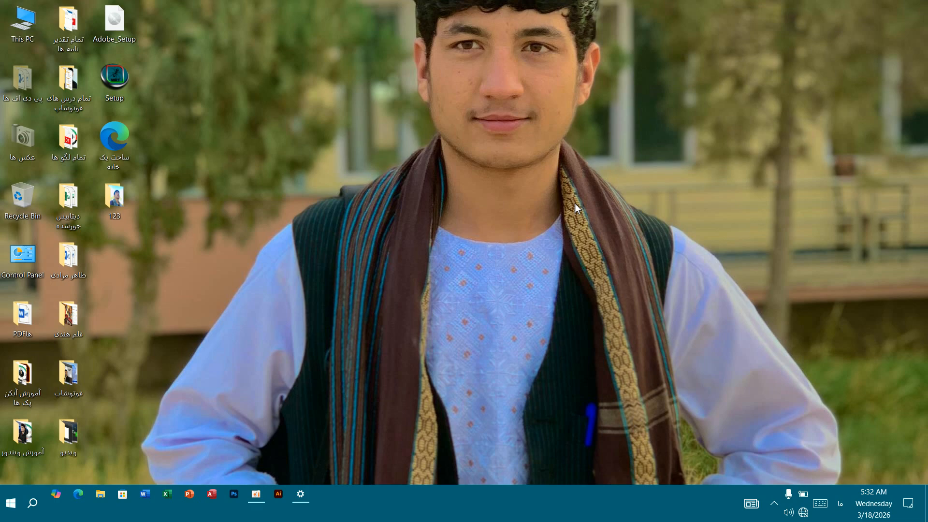
Step: Open the personalization settings for the desktop background
right_click(362, 89)
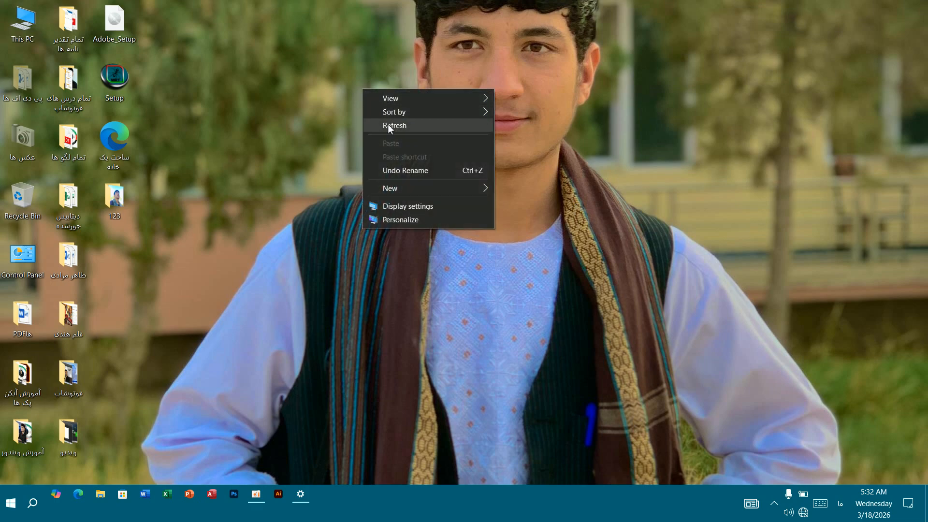
mouse_move(399, 189)
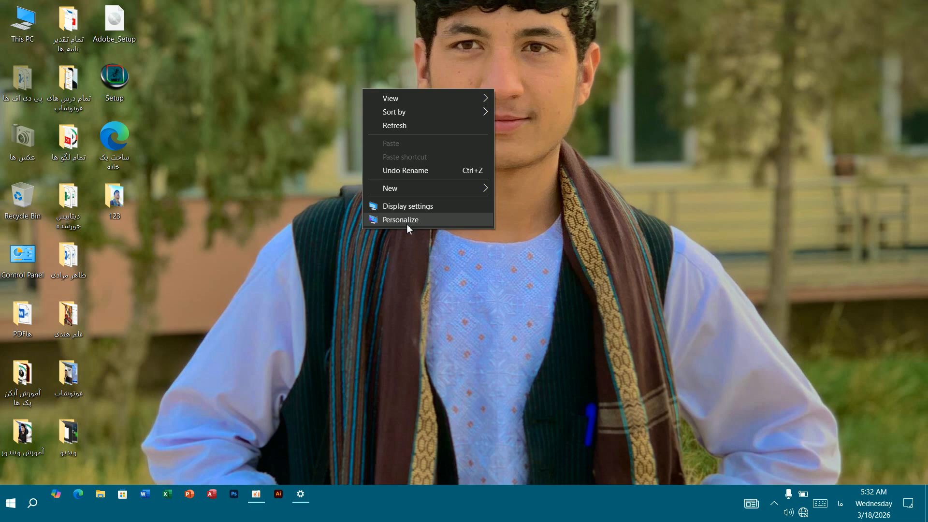
click(407, 224)
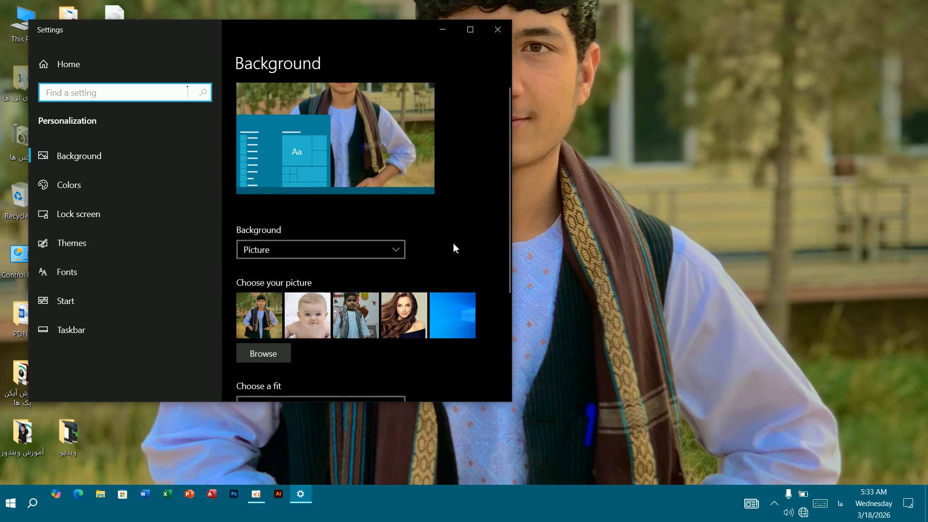
Step: Try the recent pictures one after another as desktop background, finishing with the child in the patterned vest
scroll(453, 243, down, 3)
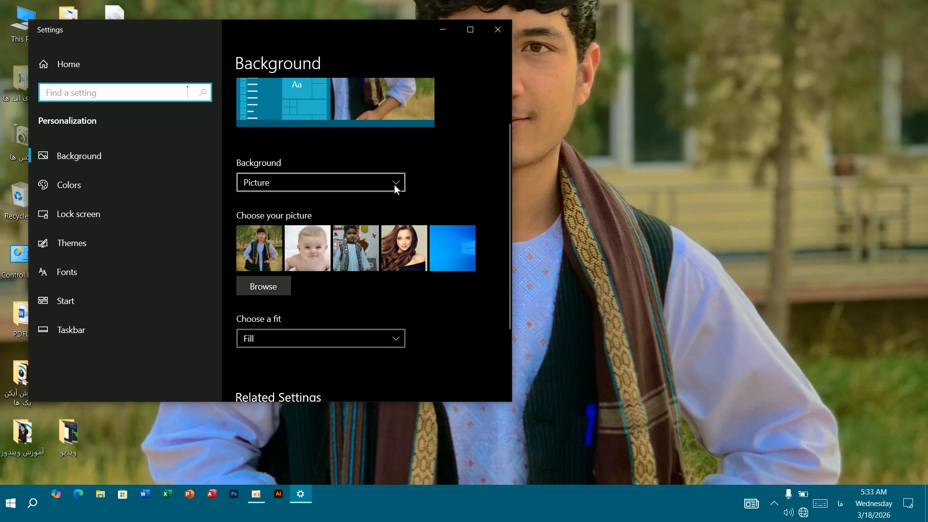
click(310, 249)
click(352, 243)
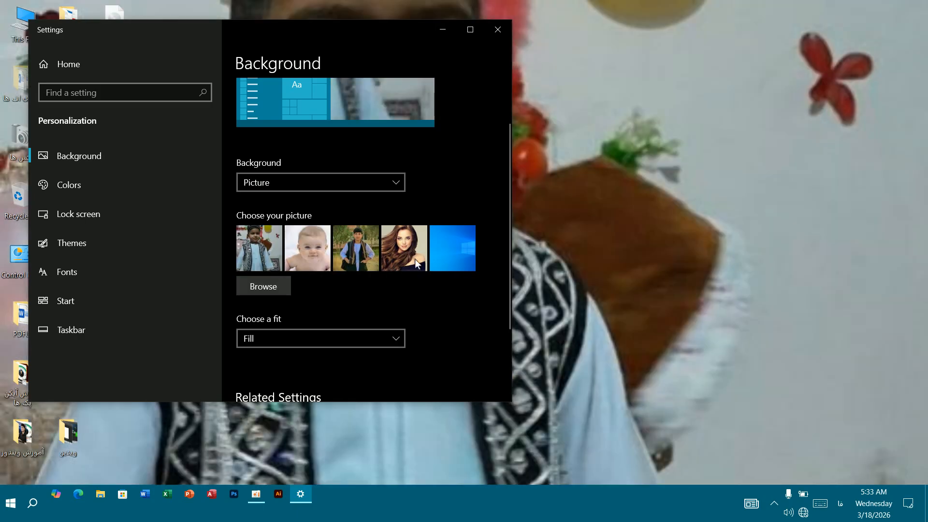
click(414, 259)
click(455, 245)
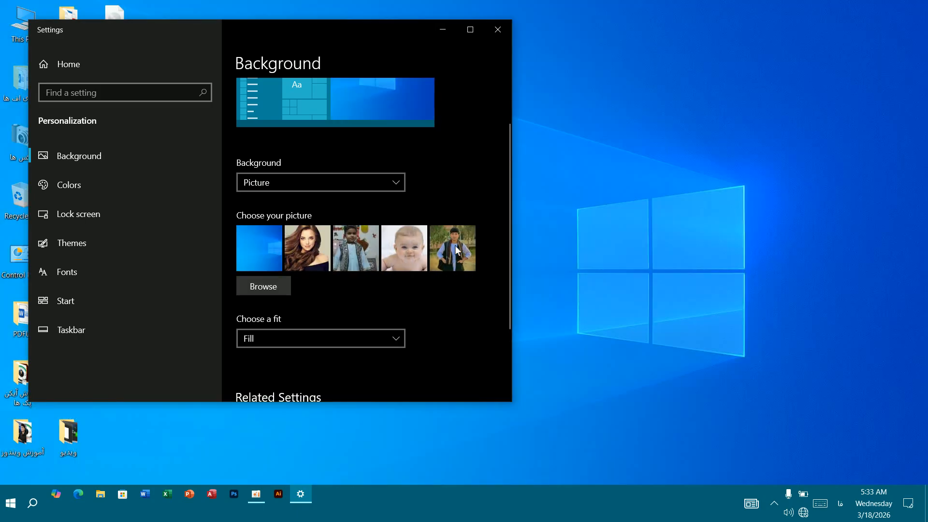
click(414, 257)
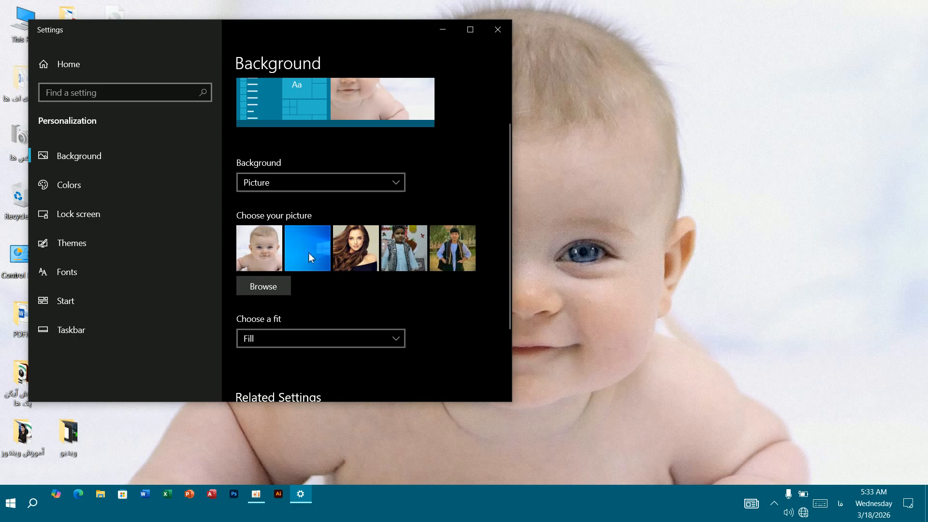
click(397, 249)
Step: Set the background type to Solid color and try the gold, red, purple and teal swatches in turn
click(393, 182)
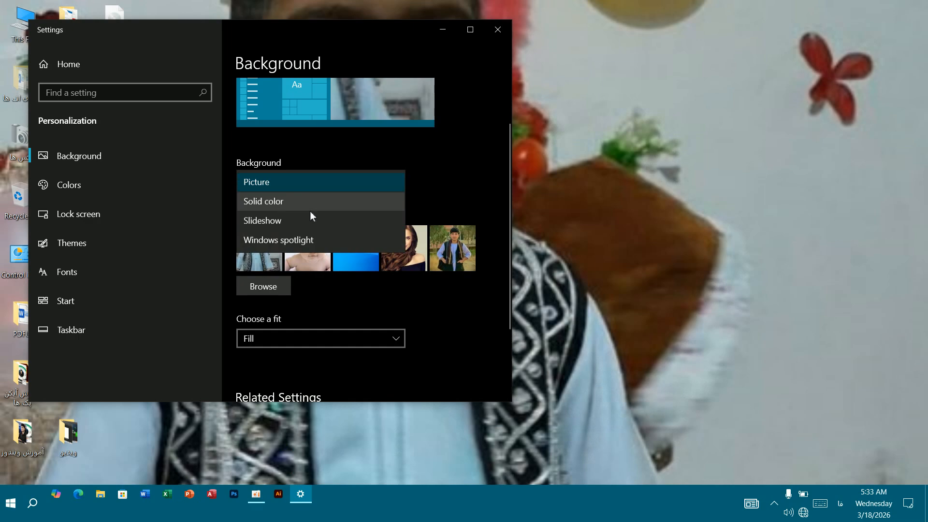
click(278, 210)
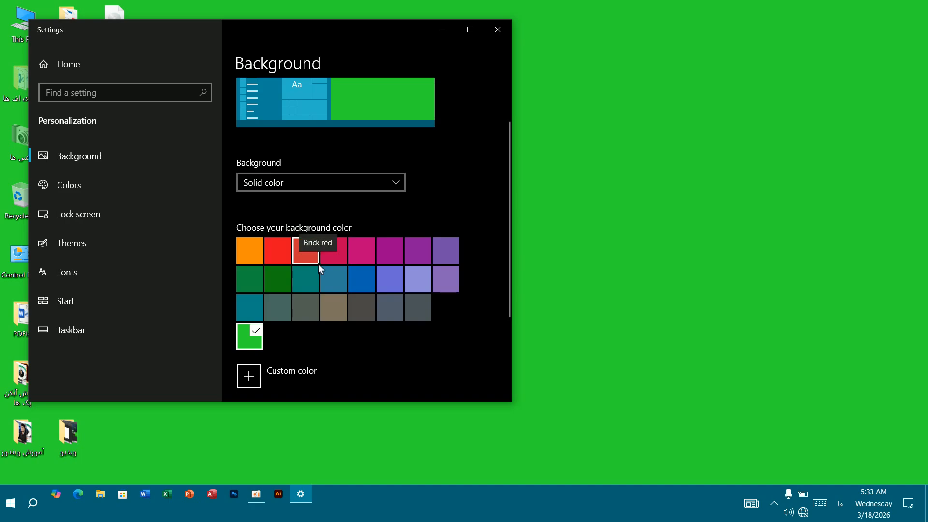
click(250, 246)
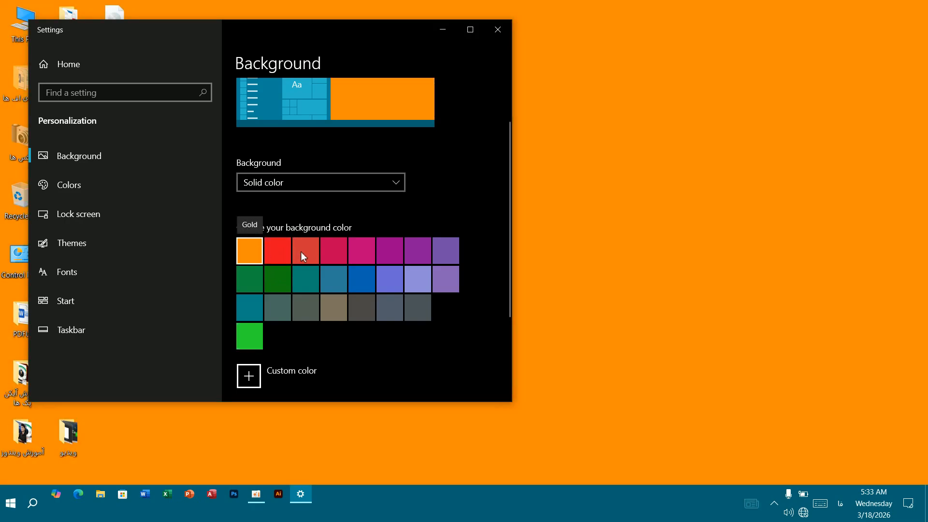
click(288, 251)
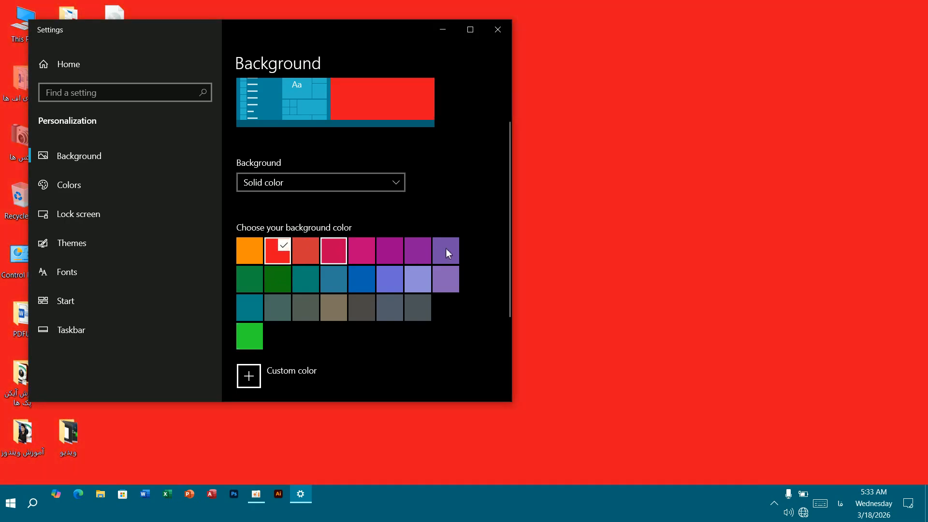
click(446, 249)
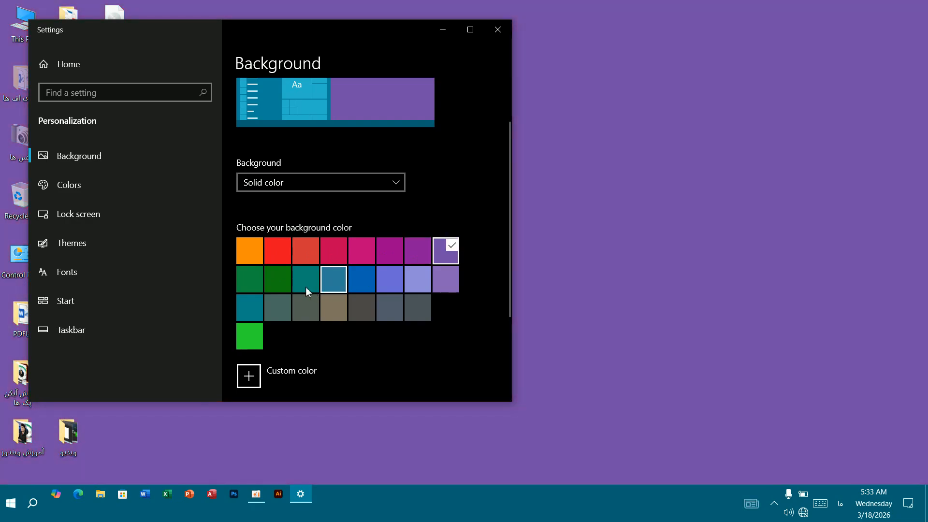
click(305, 286)
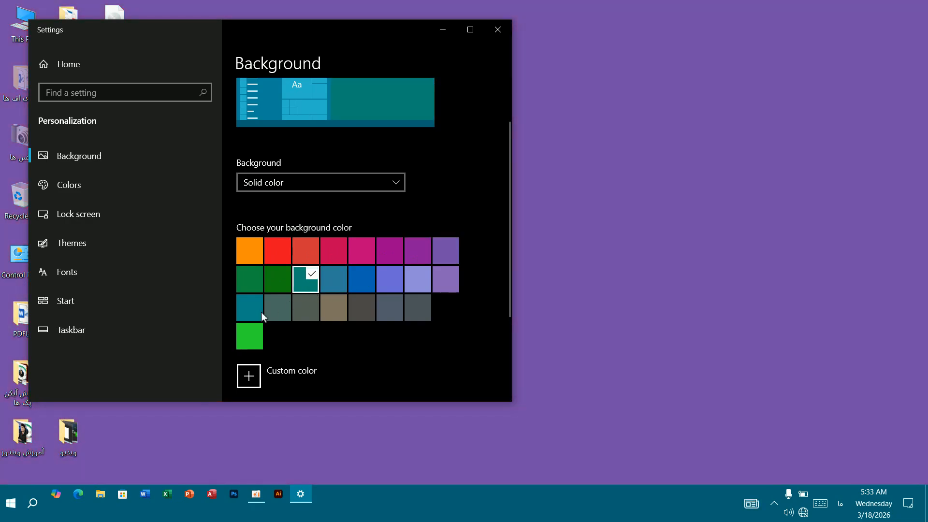
Step: Create a bright light green custom color and apply it as the desktop background
click(249, 380)
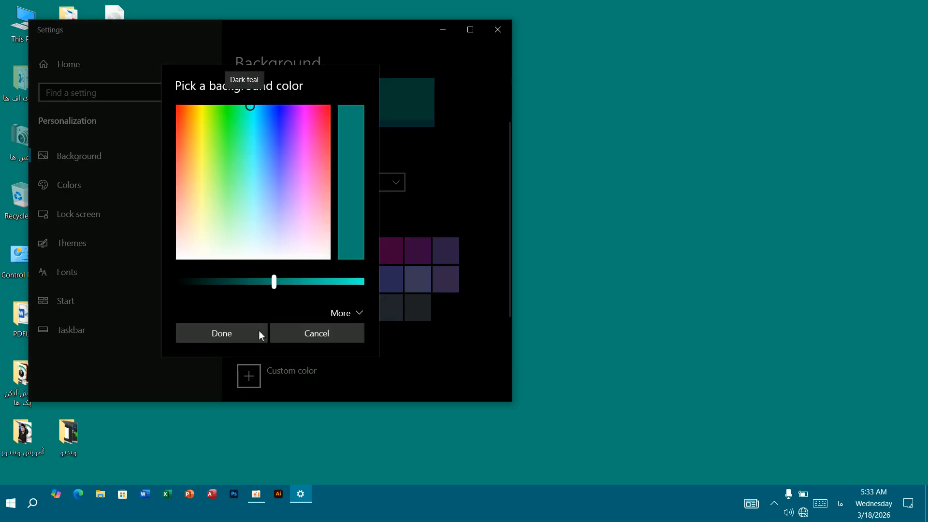
drag(273, 186, 220, 121)
drag(274, 281, 361, 282)
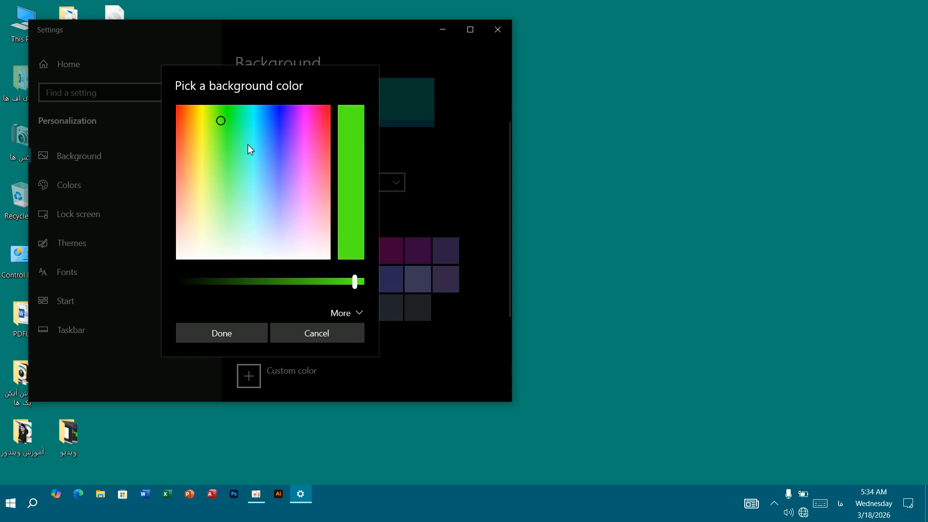
drag(248, 147, 219, 182)
click(226, 187)
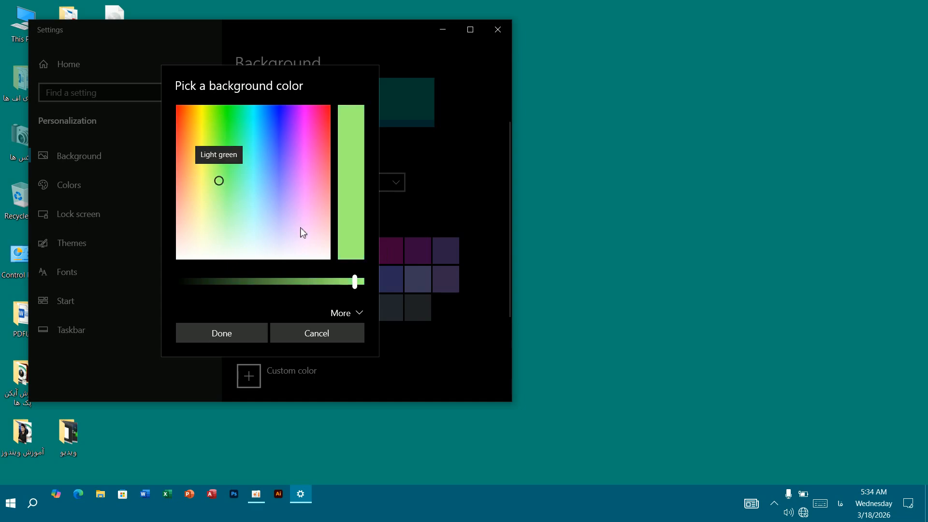
click(236, 333)
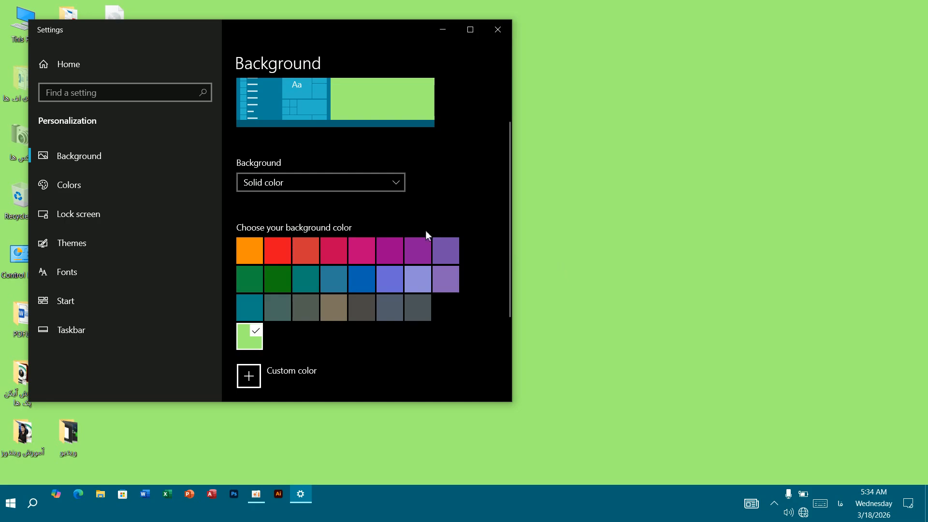
Step: Set the background type to Slideshow and choose the folder "عکس ها برای استفاده در درس" inside the desktop folder "فوتوشاپ" as its album
click(393, 183)
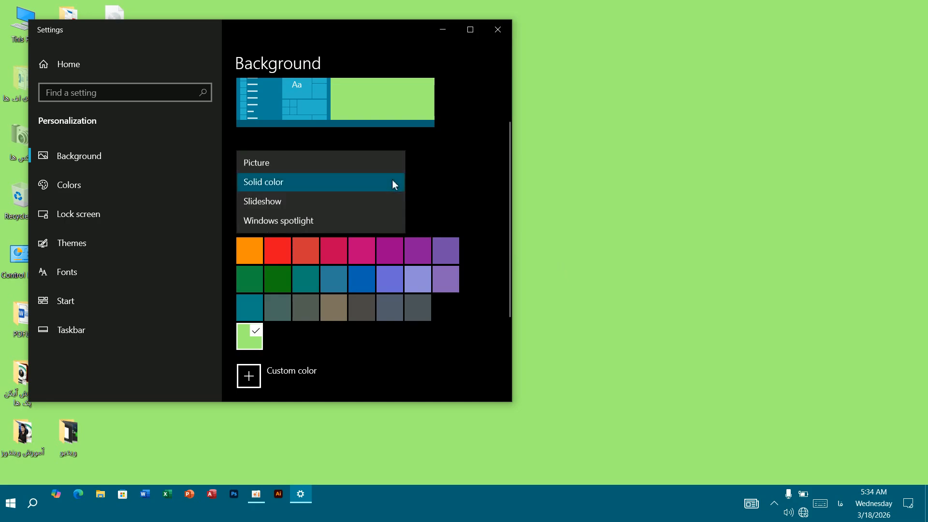
click(335, 200)
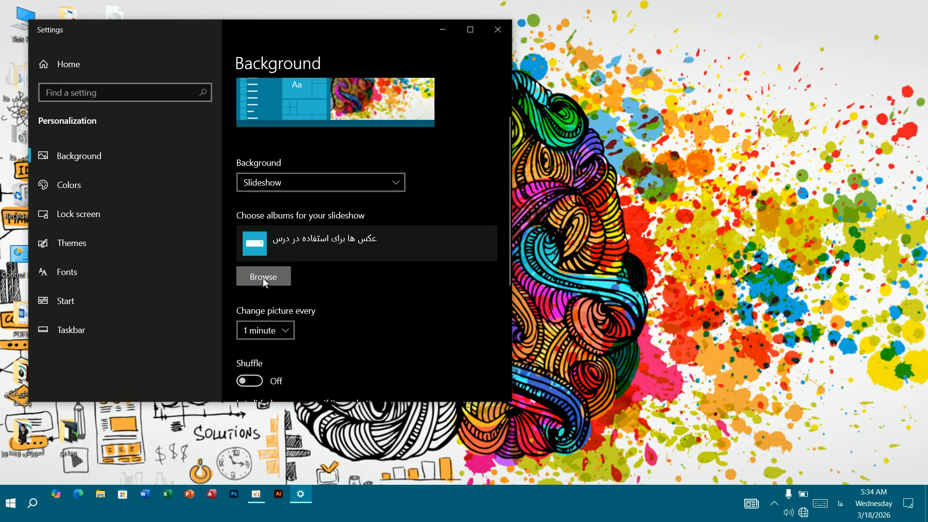
click(262, 277)
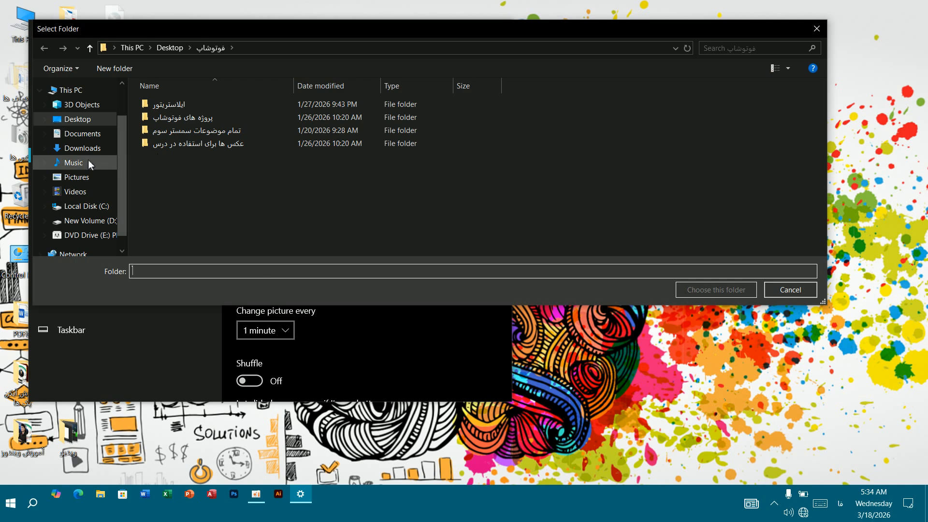
double_click(188, 145)
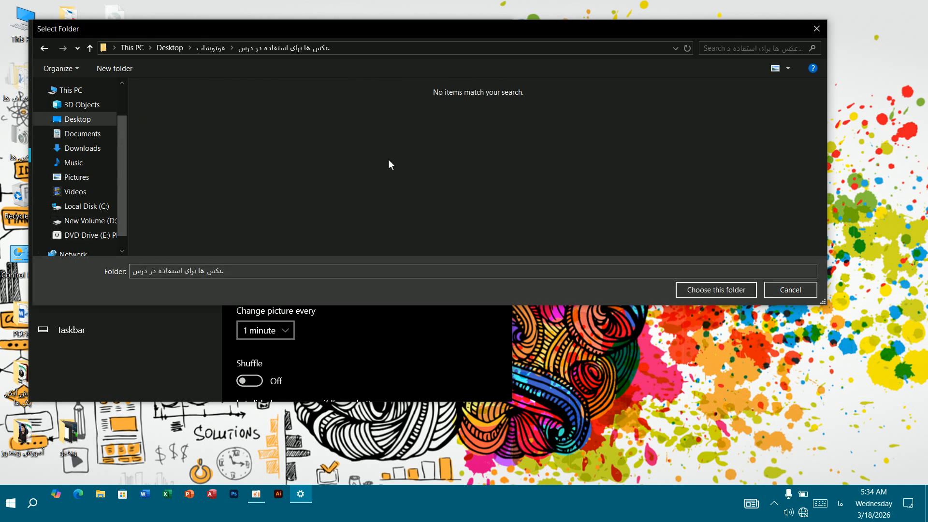
click(43, 49)
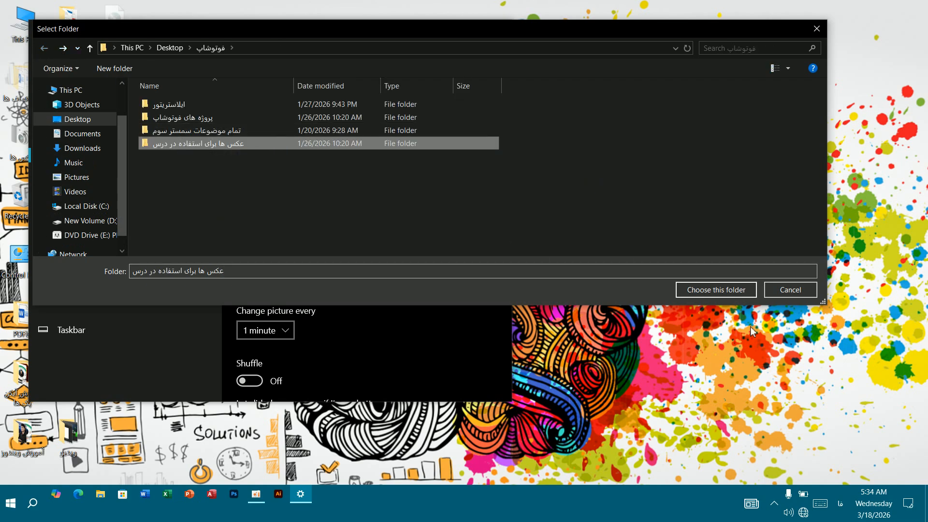
click(712, 292)
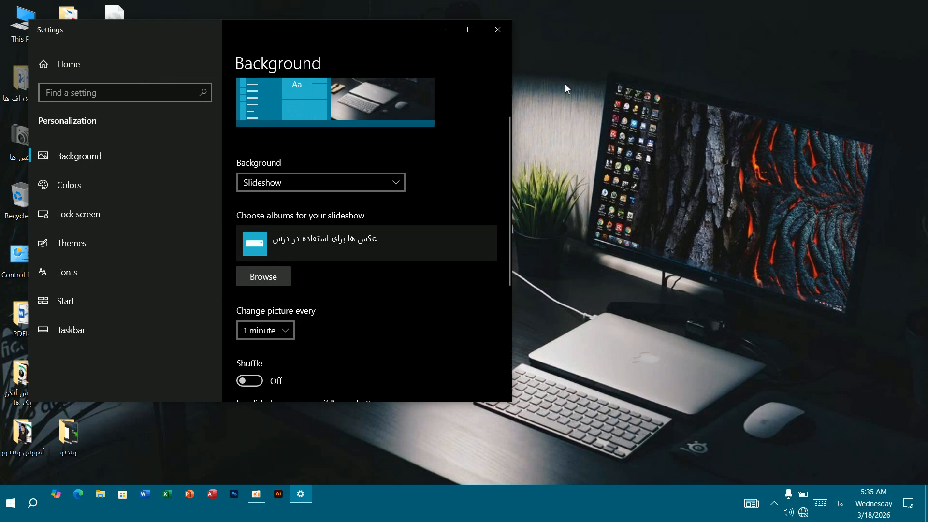
Step: Minimize the Settings window and advance the slideshow to the next desktop background five times
click(444, 29)
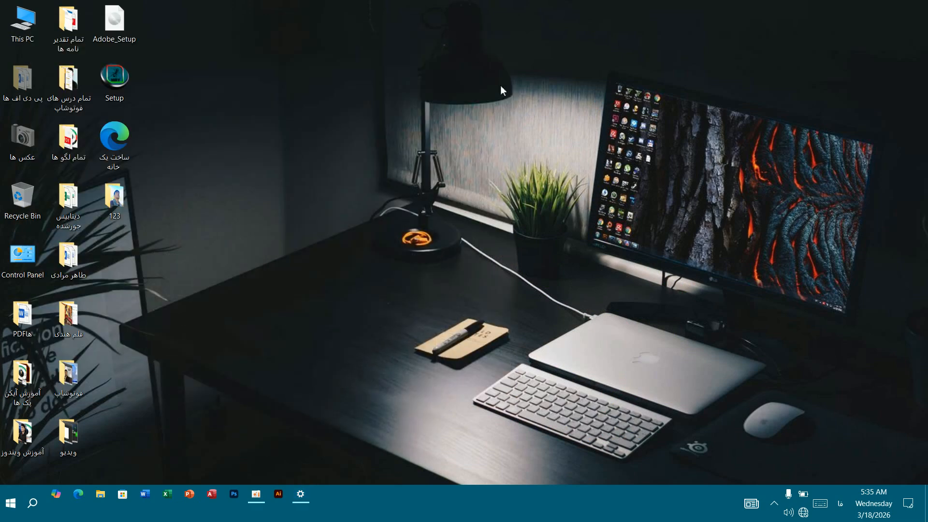
right_click(466, 100)
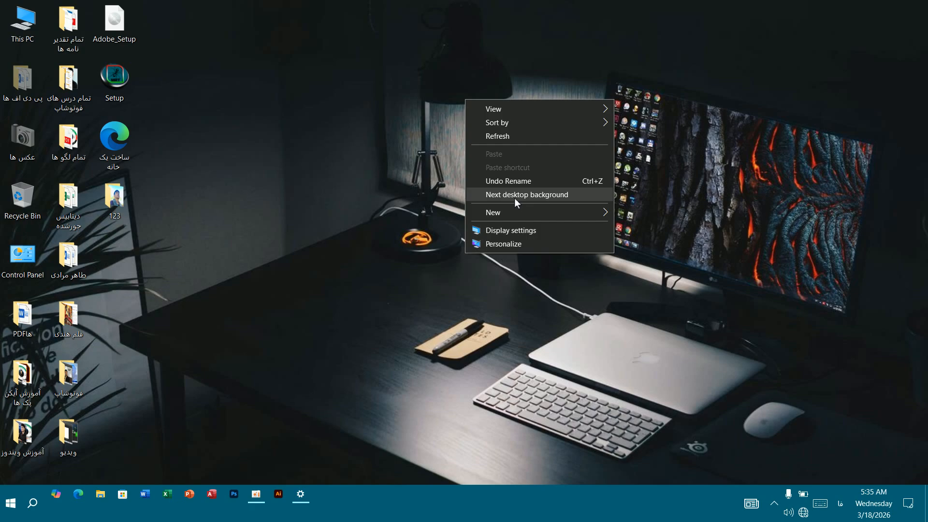
click(515, 199)
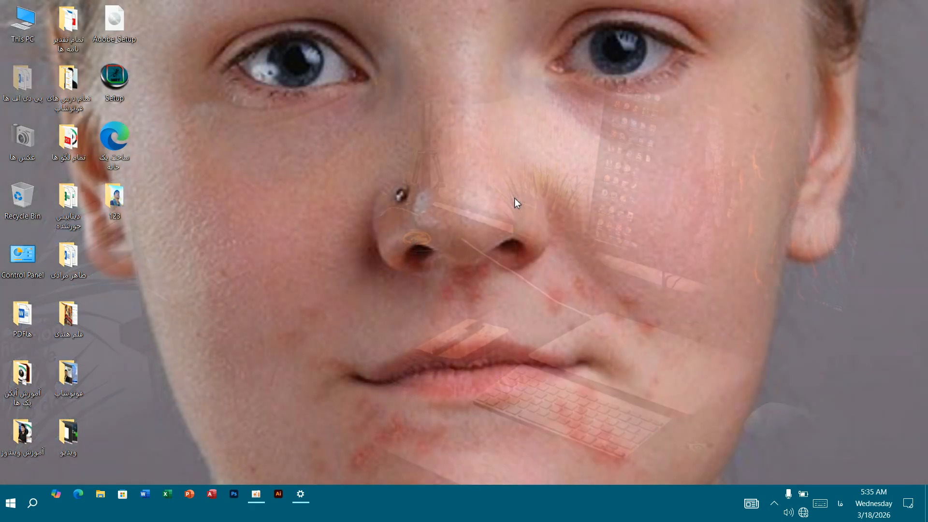
right_click(515, 198)
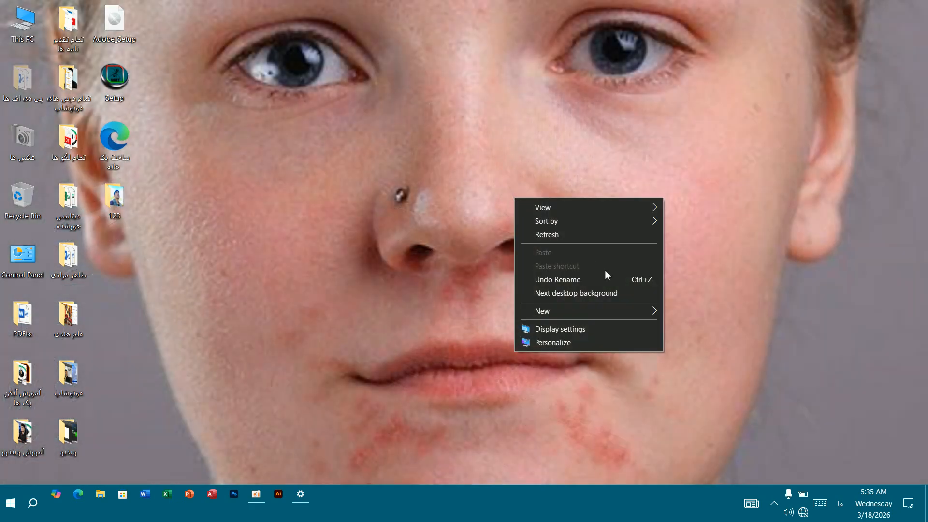
click(595, 293)
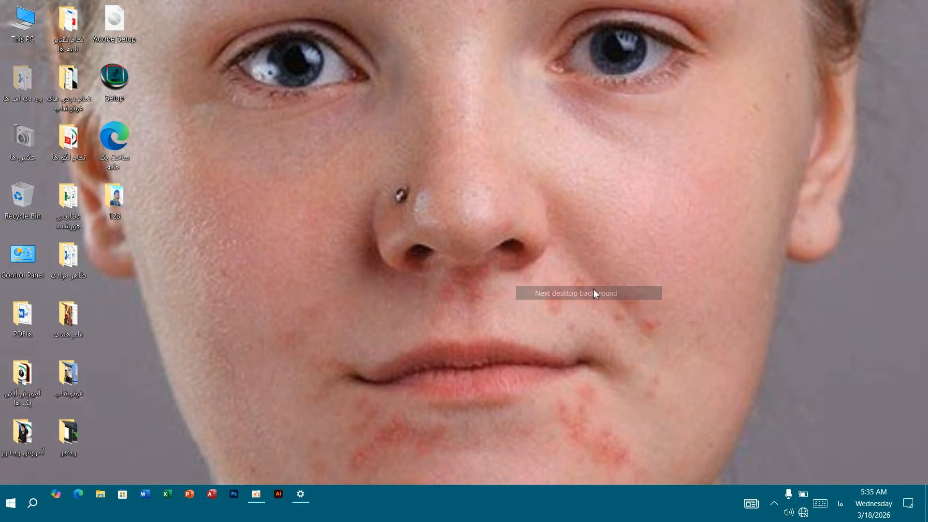
right_click(521, 182)
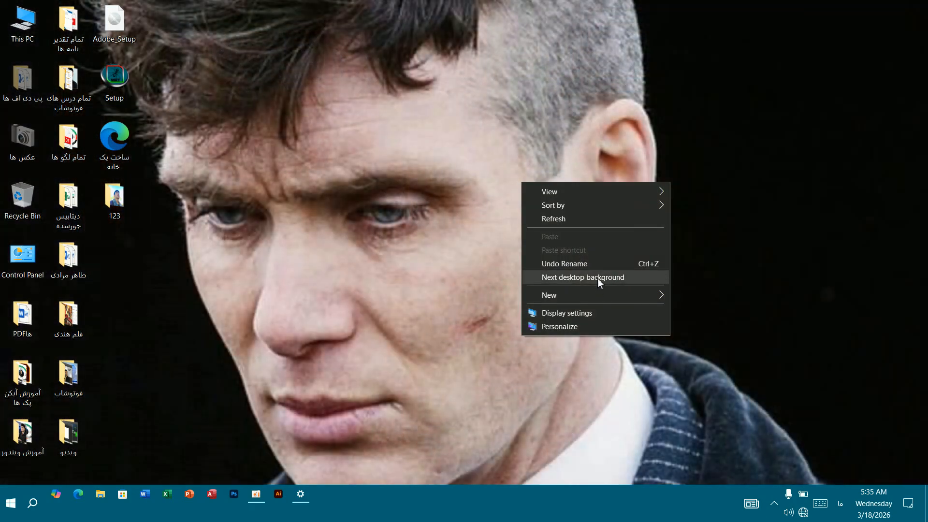
click(598, 277)
right_click(521, 193)
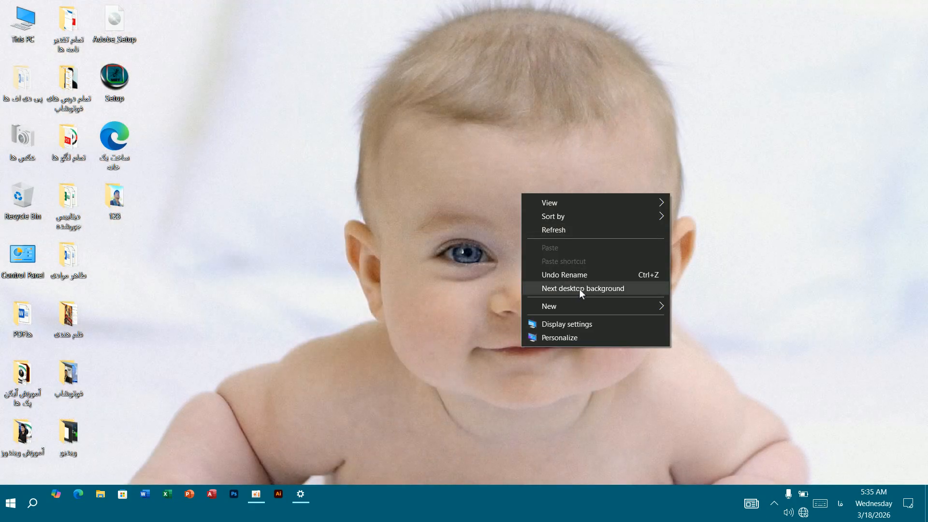
click(581, 288)
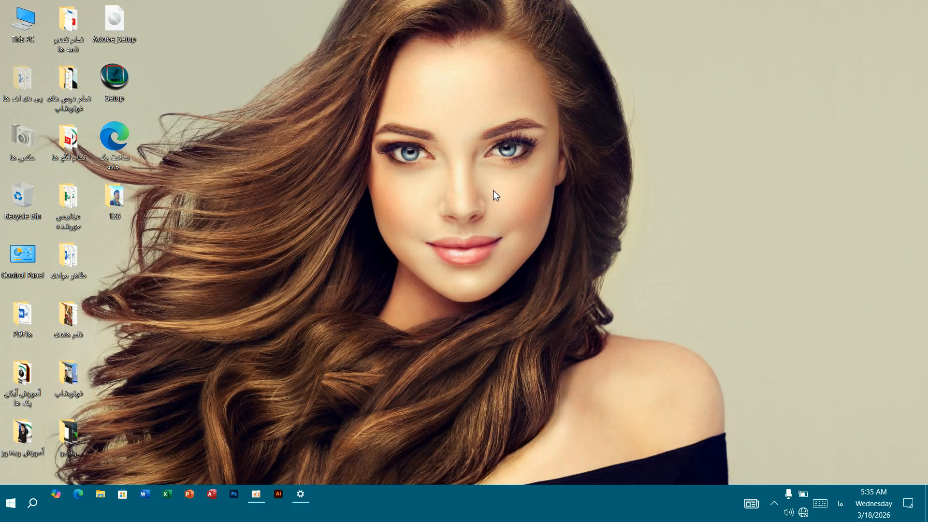
right_click(494, 191)
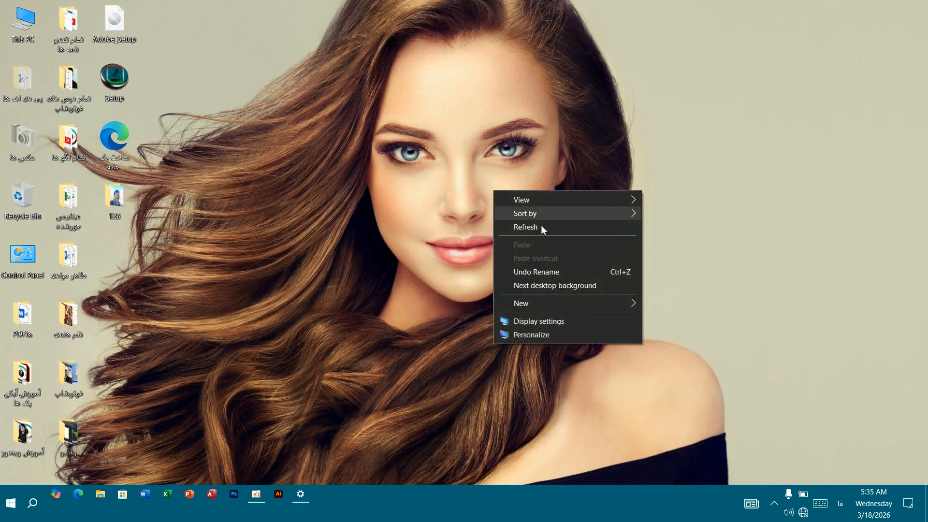
click(589, 291)
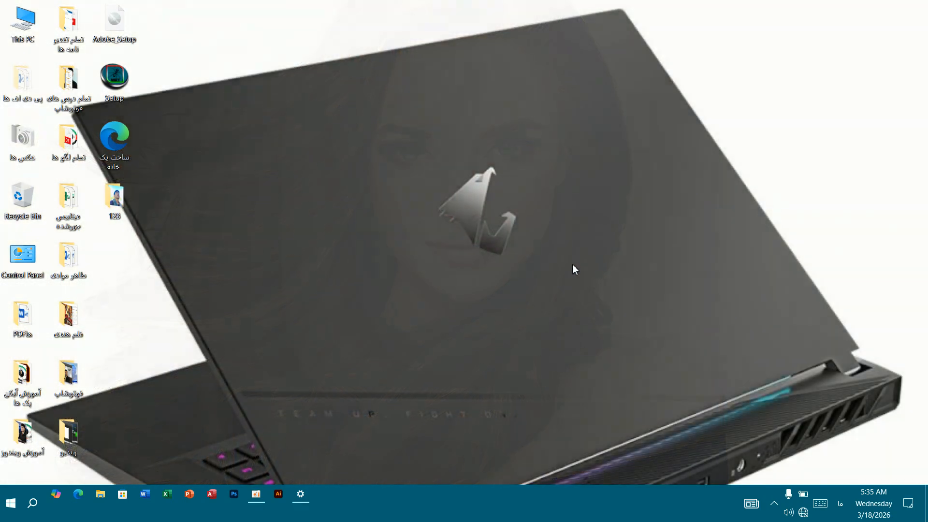
Step: Reopen the personalization settings from the desktop
right_click(488, 198)
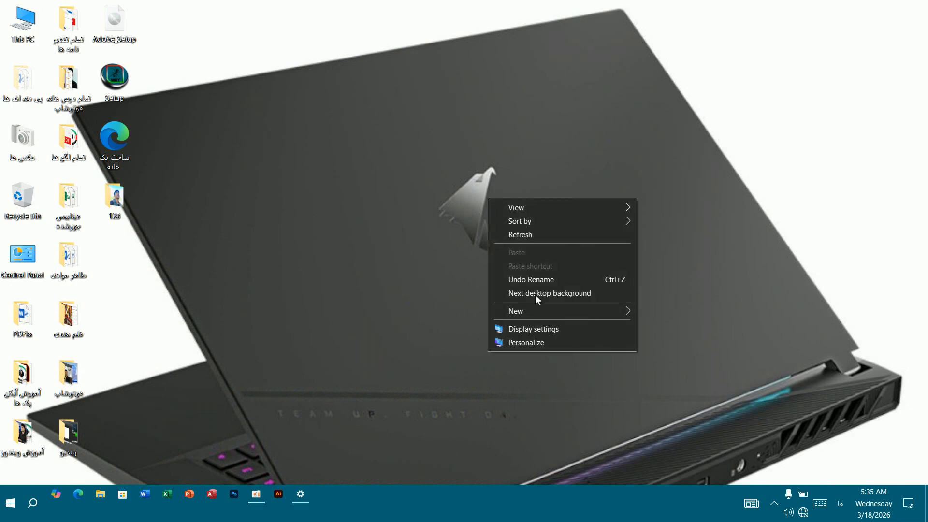
click(536, 344)
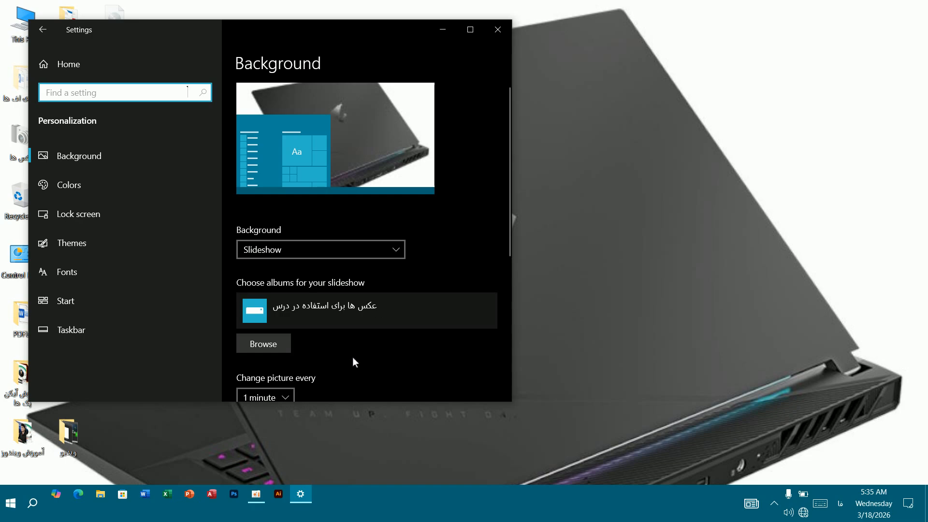
Step: Review the available time intervals for changing the slideshow picture, leaving the interval as it is
scroll(352, 357, down, 4)
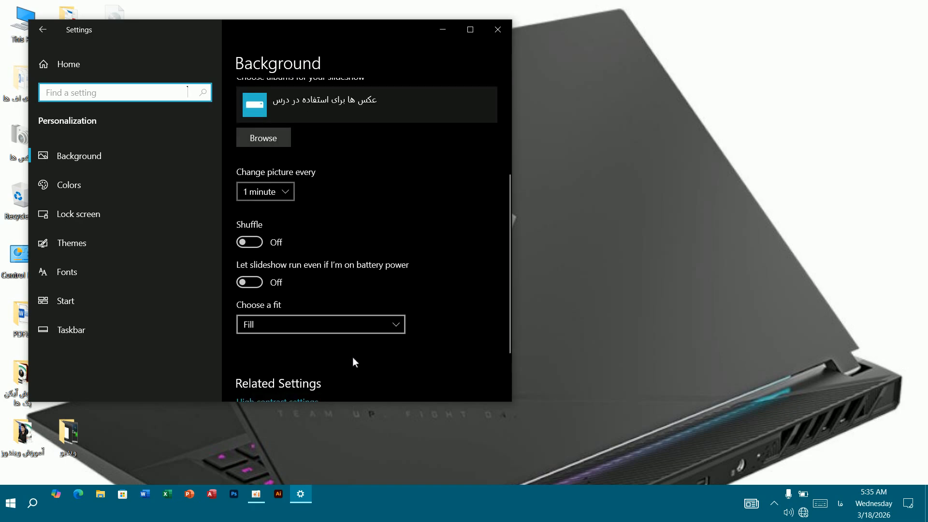
click(286, 192)
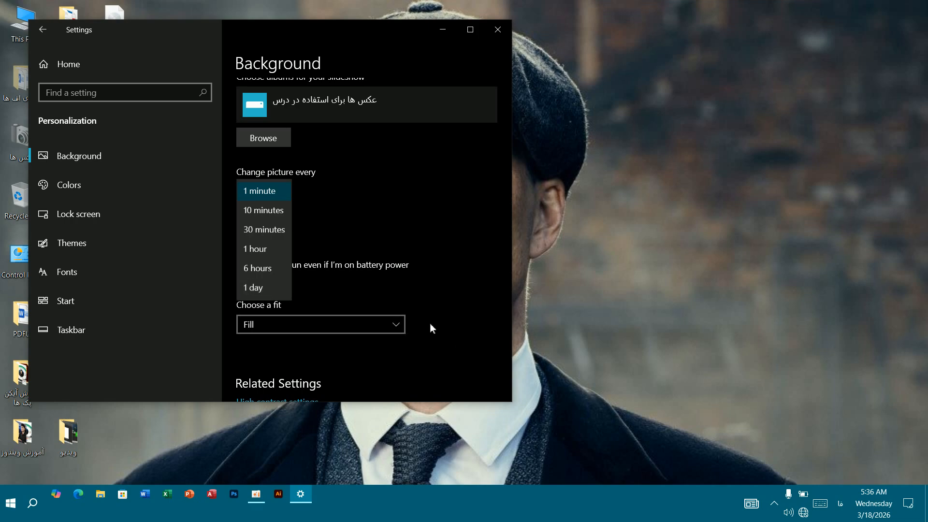
click(402, 324)
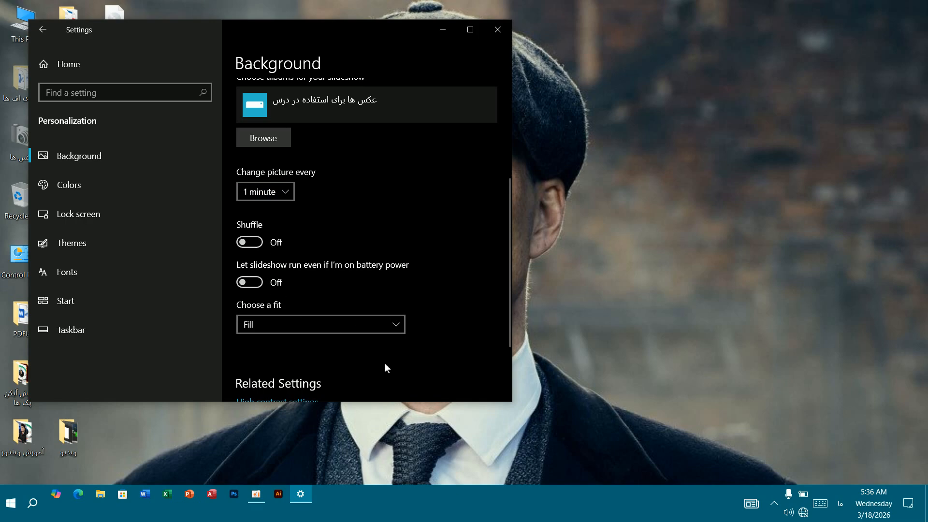
Step: Try the Fit, Tile and Span fit options in turn on the slideshow background
click(395, 324)
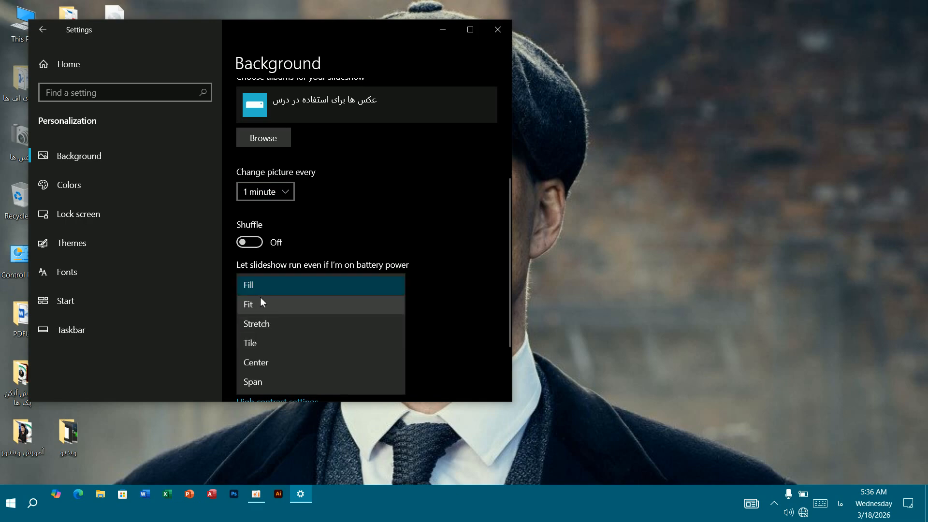
click(254, 305)
click(399, 323)
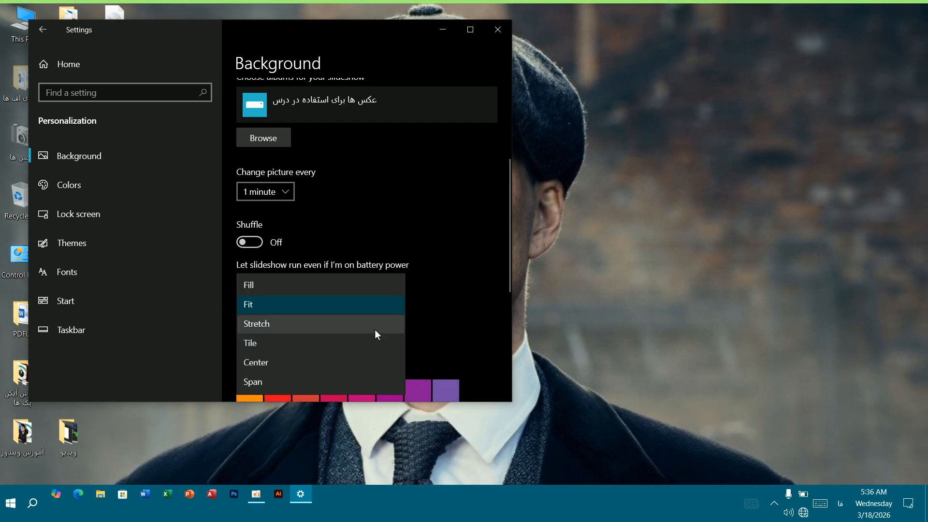
click(307, 344)
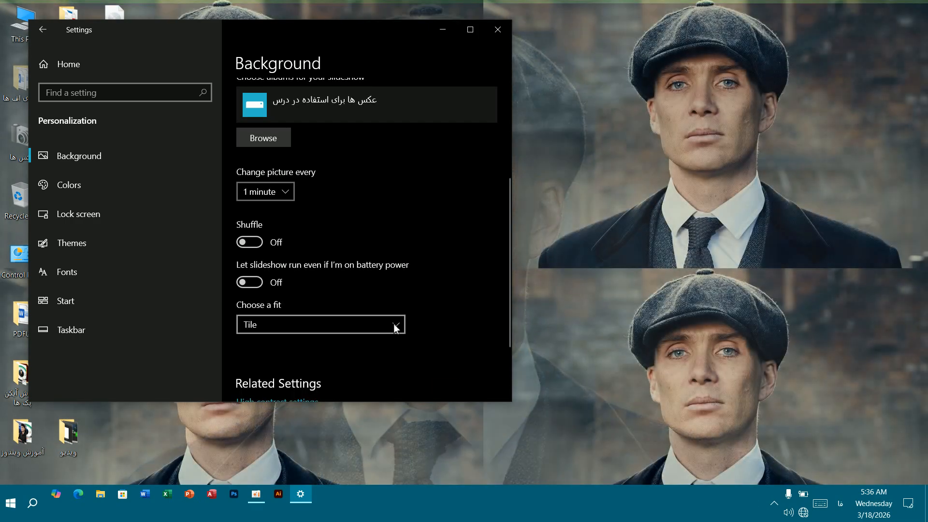
click(395, 324)
click(281, 362)
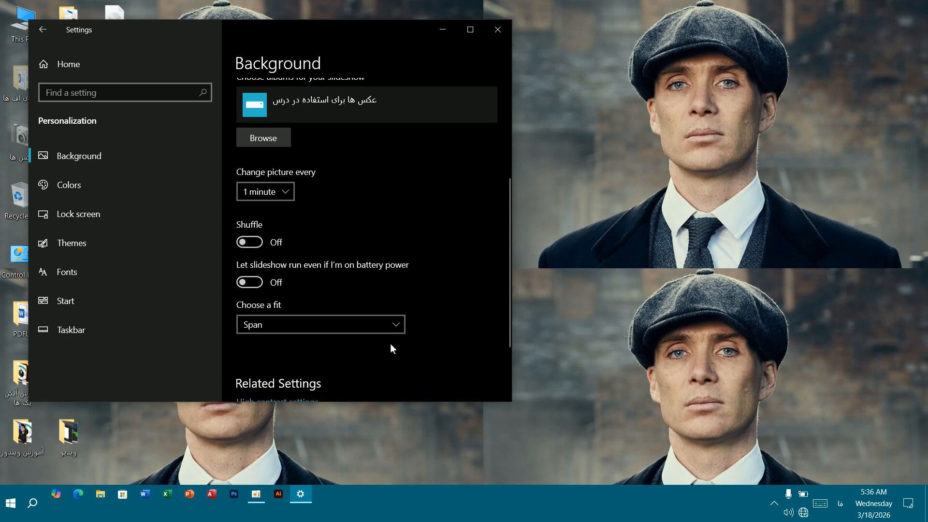
click(394, 324)
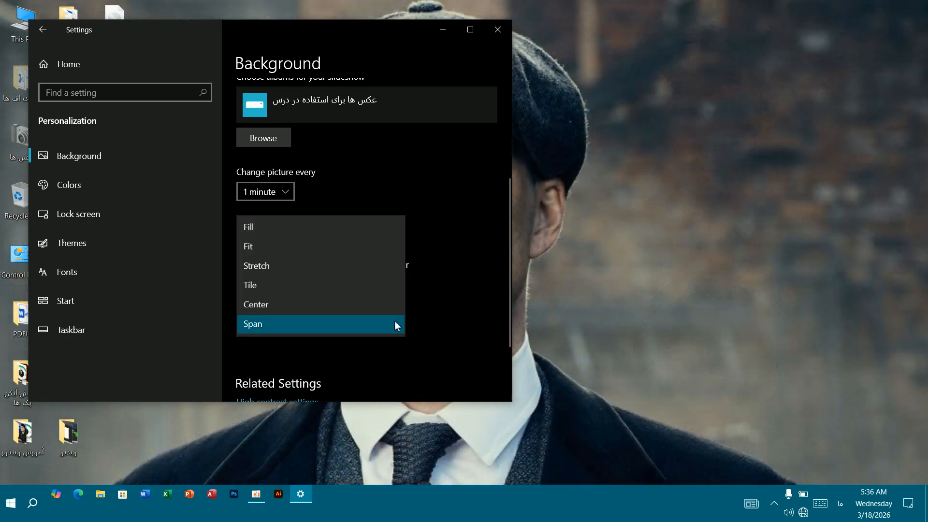
click(480, 280)
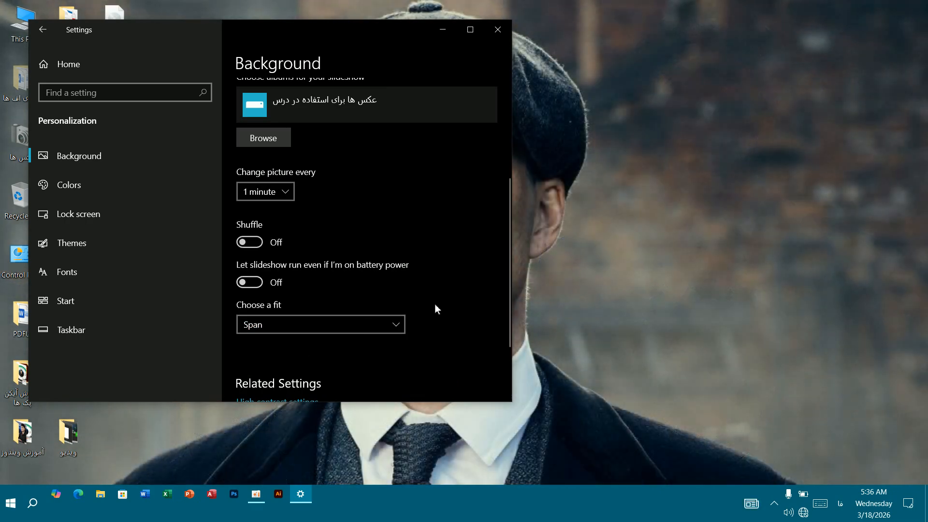
Step: Try the Center fit on the slideshow background and switch it to Stretch
click(398, 327)
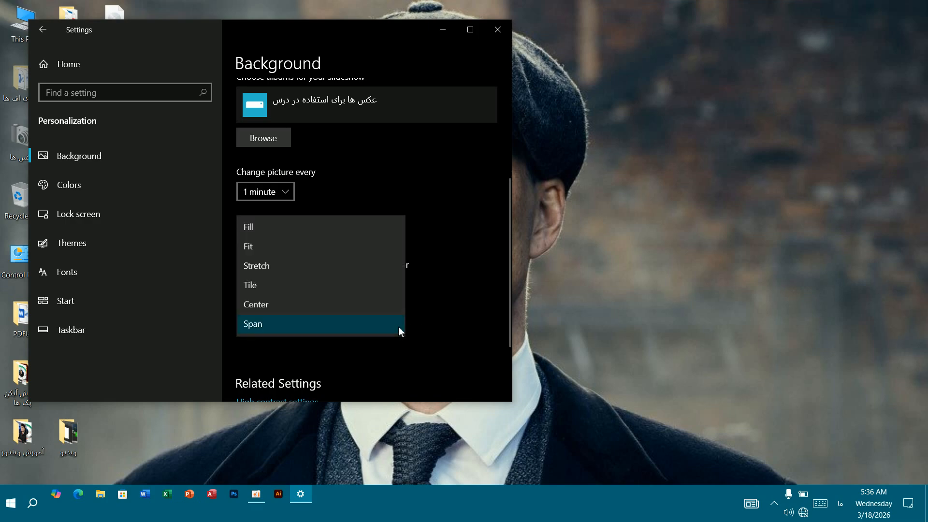
click(267, 308)
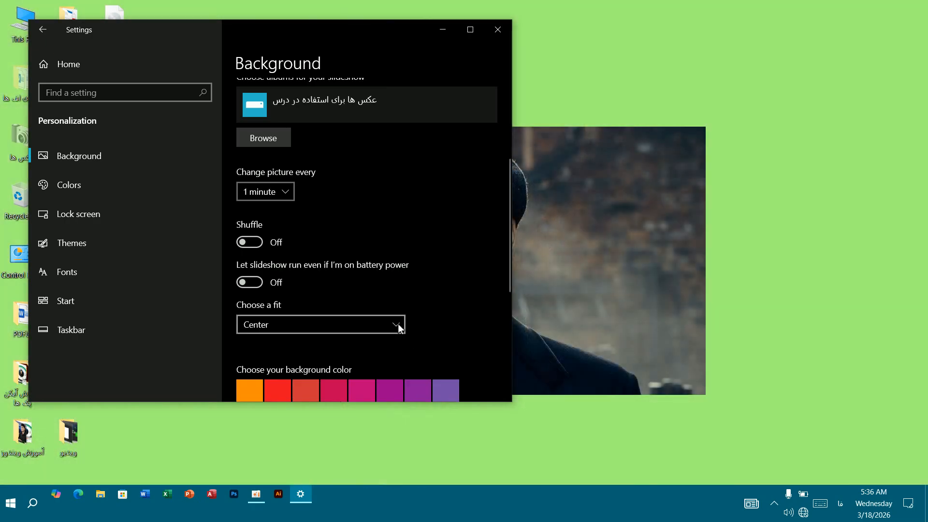
click(398, 326)
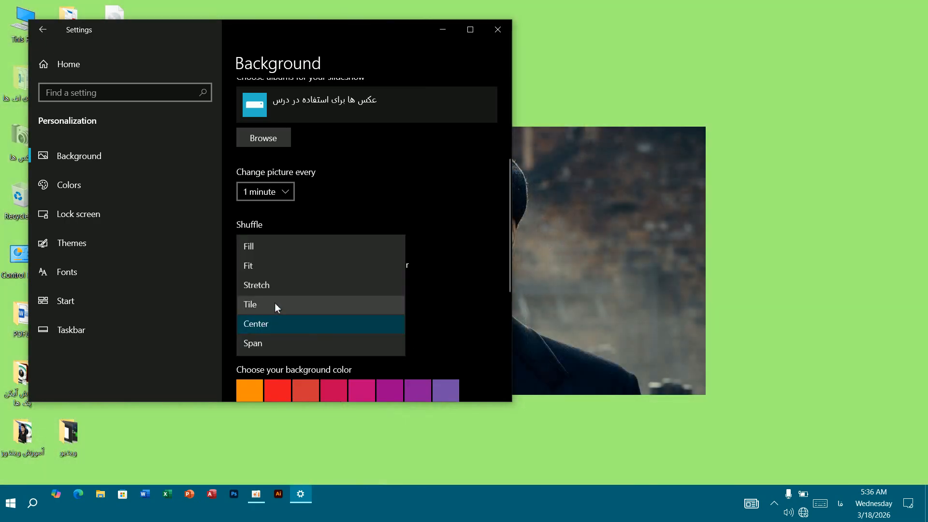
click(261, 284)
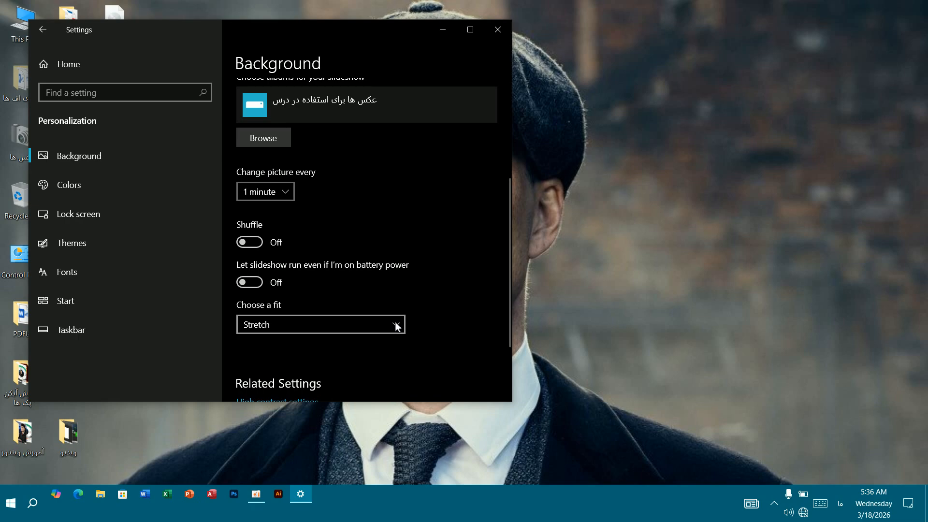
click(395, 325)
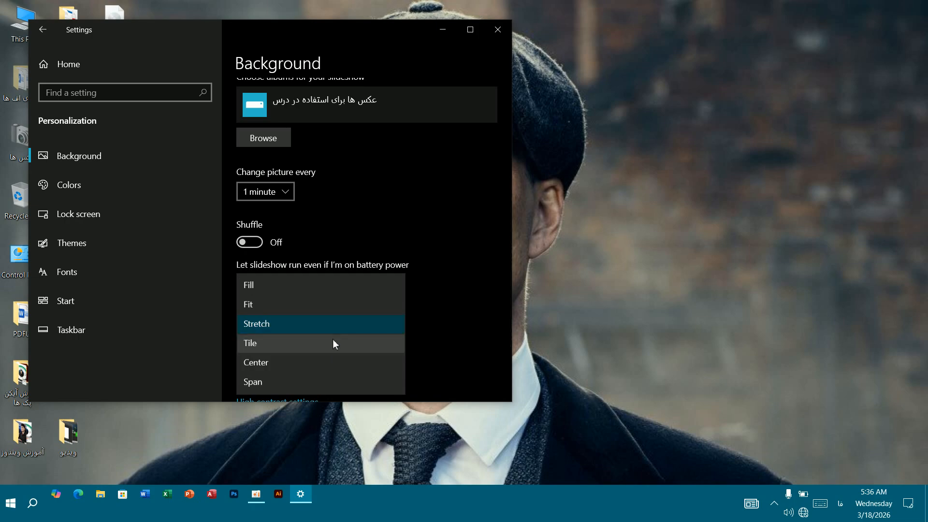
click(438, 230)
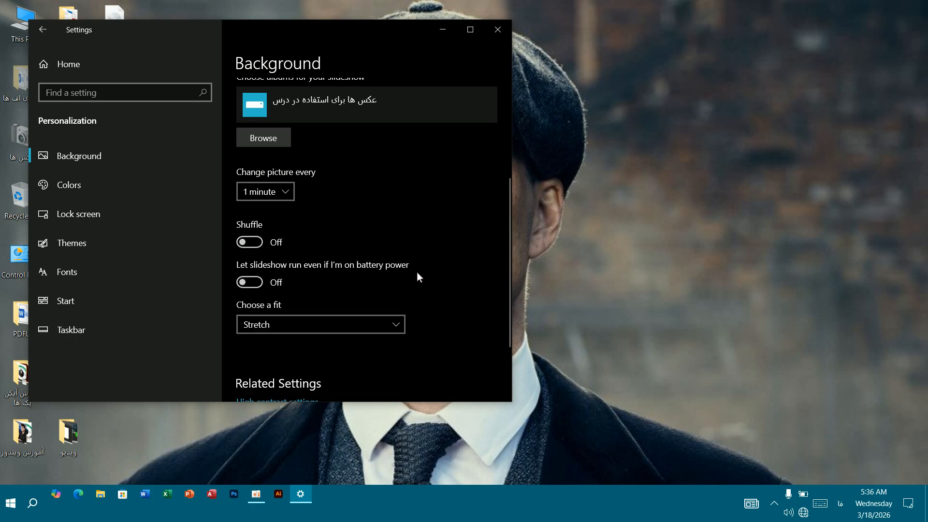
Step: Set the desktop background type to Windows spotlight
scroll(417, 273, up, 4)
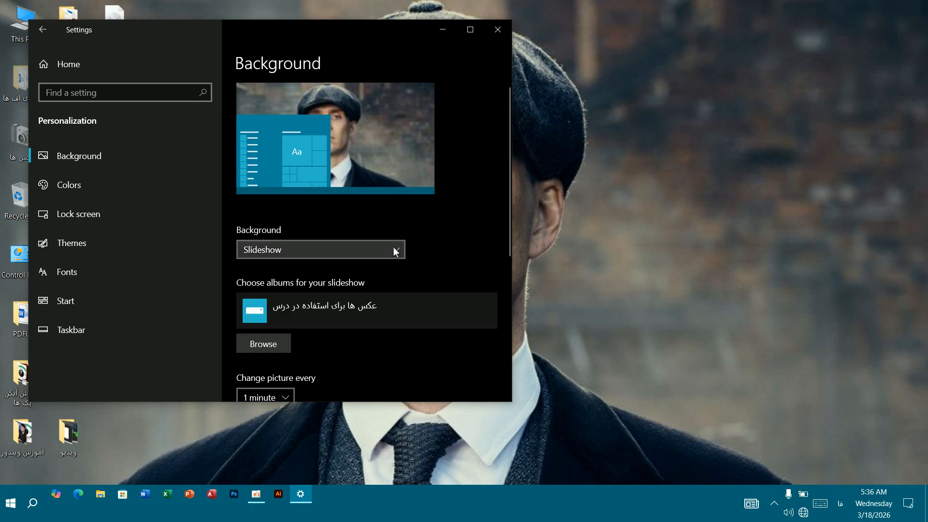
click(393, 251)
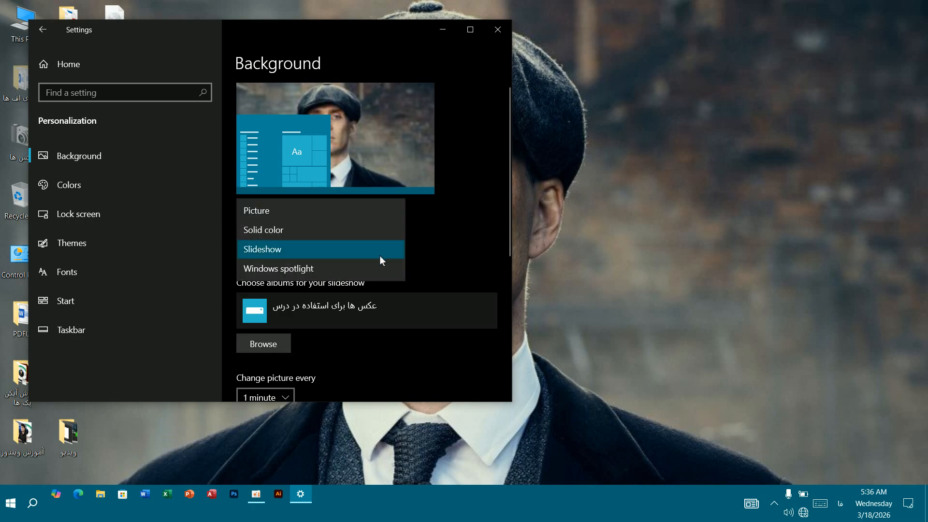
click(326, 272)
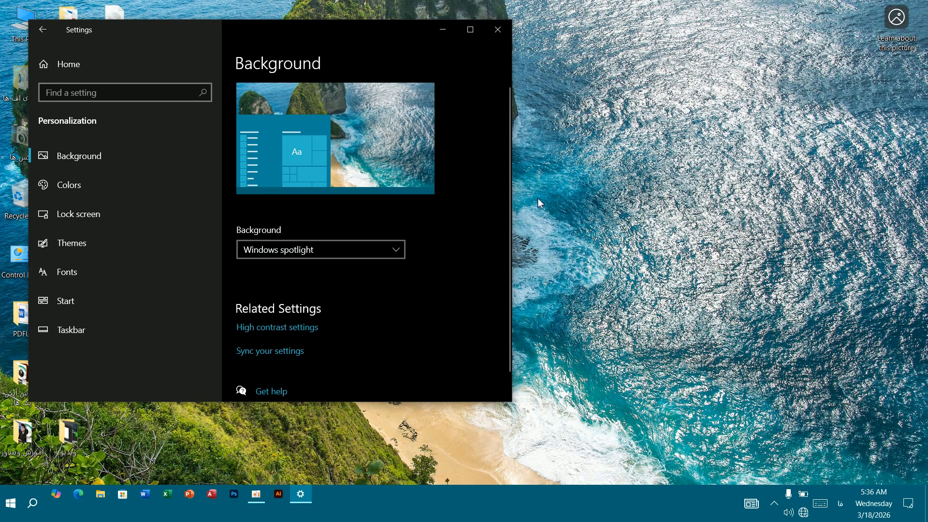
Step: Set the background type to Picture and apply the recent picture of the boy in the embroidered vest
click(393, 249)
click(274, 192)
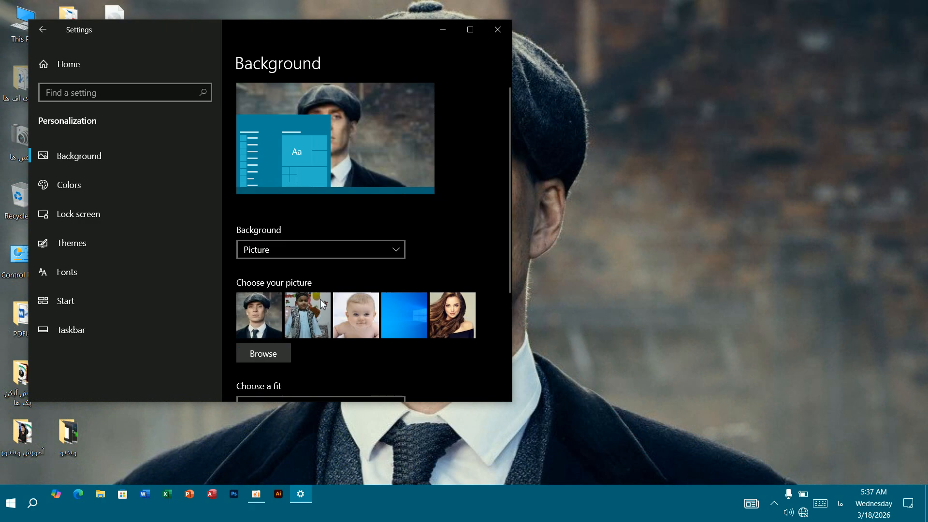
click(305, 319)
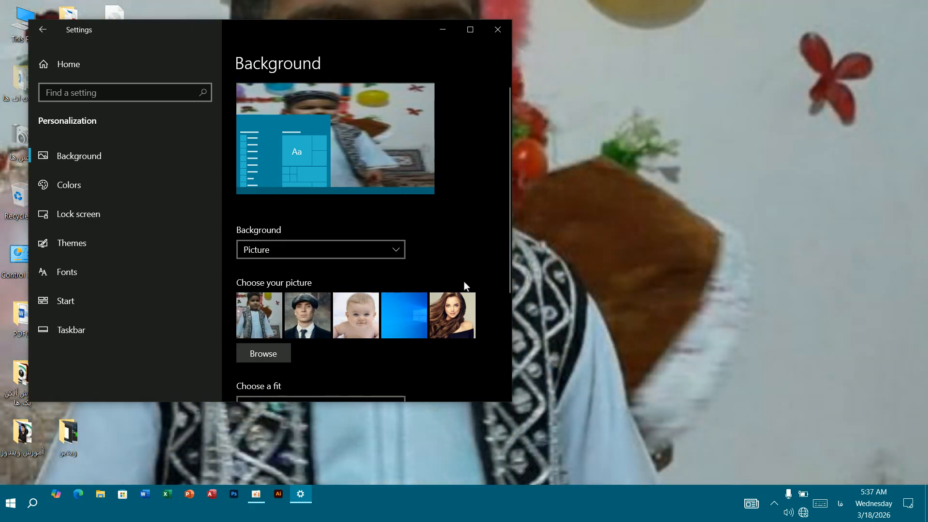
Step: Set the fit of the boy's background picture to Fill
scroll(464, 282, down, 4)
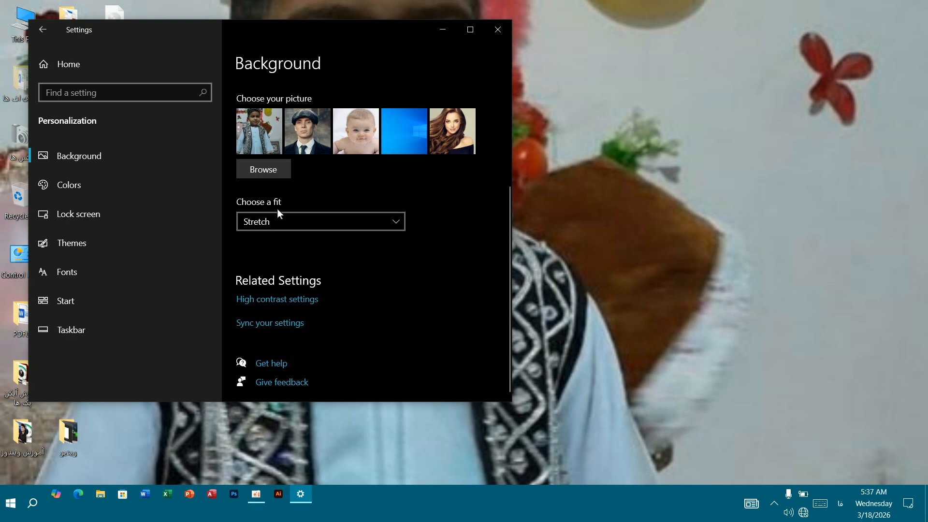
click(396, 221)
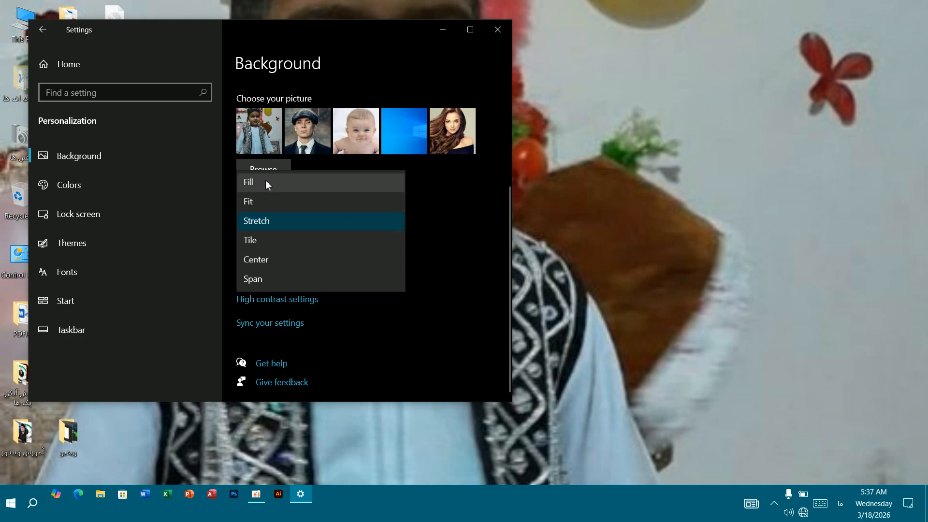
click(266, 182)
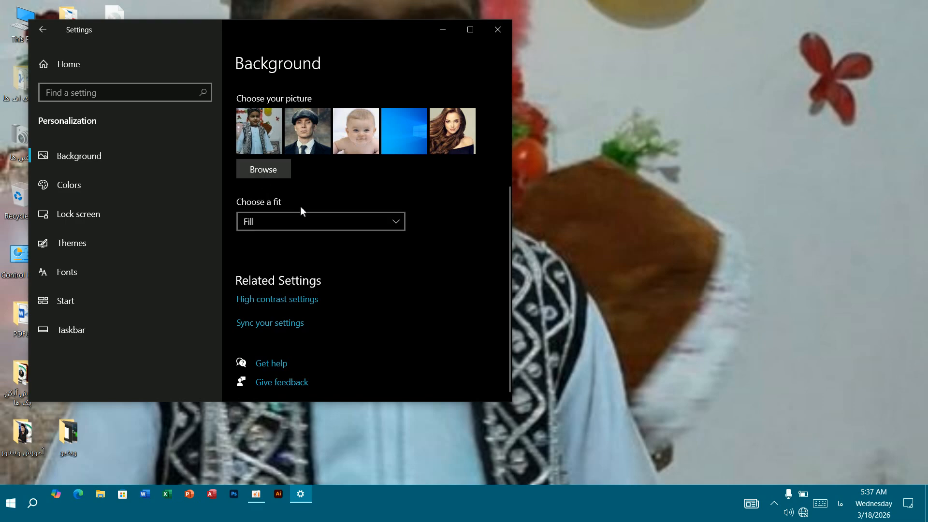
Step: Set the background picture's fit to Fit and trace its extent on the desktop with selection rectangles
click(396, 222)
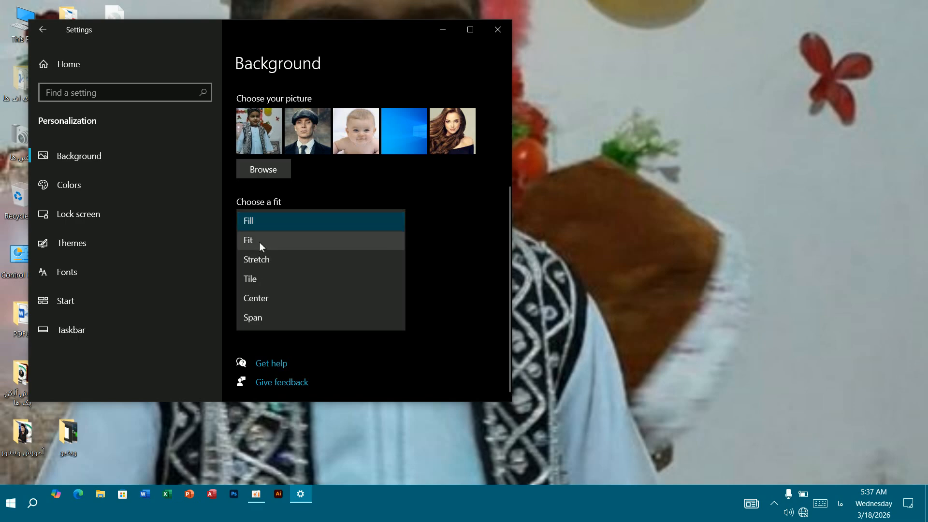
click(259, 242)
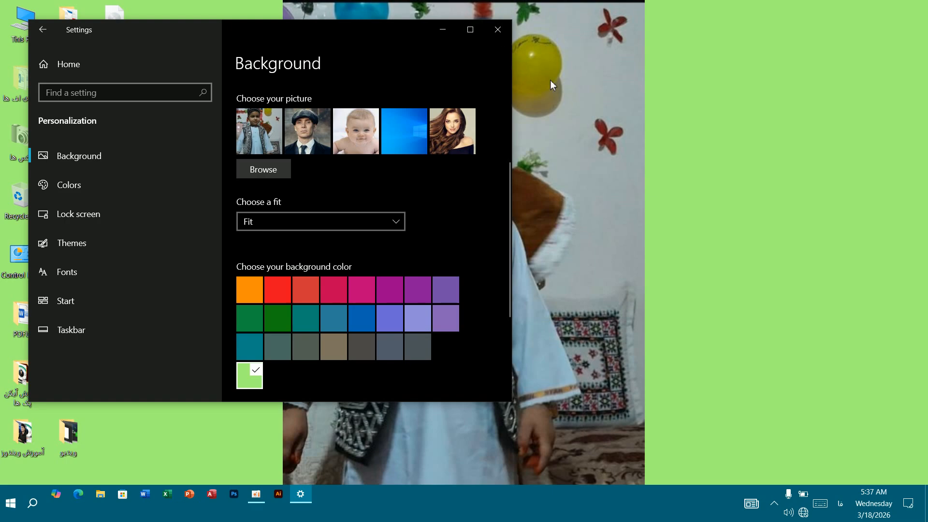
drag(639, 15, 574, 309)
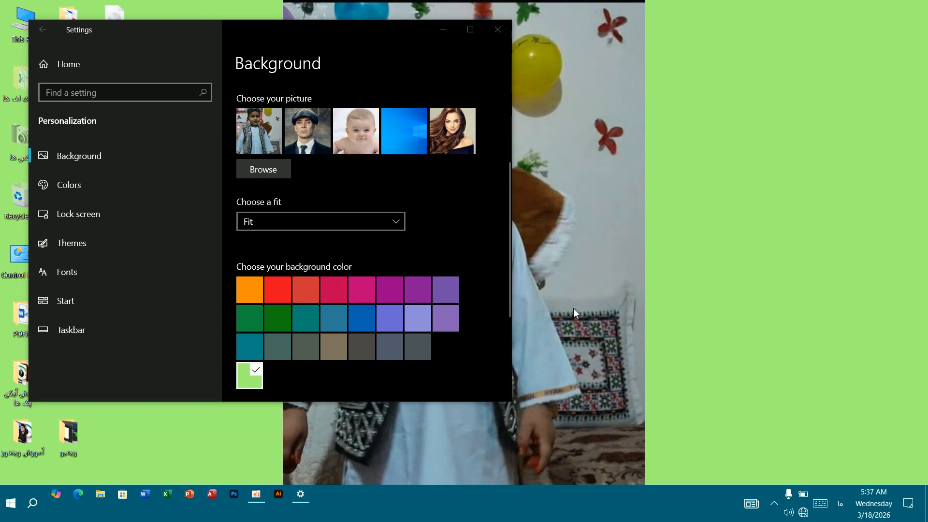
drag(670, 42, 530, 59)
drag(633, 470, 433, 487)
drag(570, 3, 623, 512)
Step: Set the background picture's fit to Stretch and point out the stretched areas on the desktop with selection rectangles
click(397, 222)
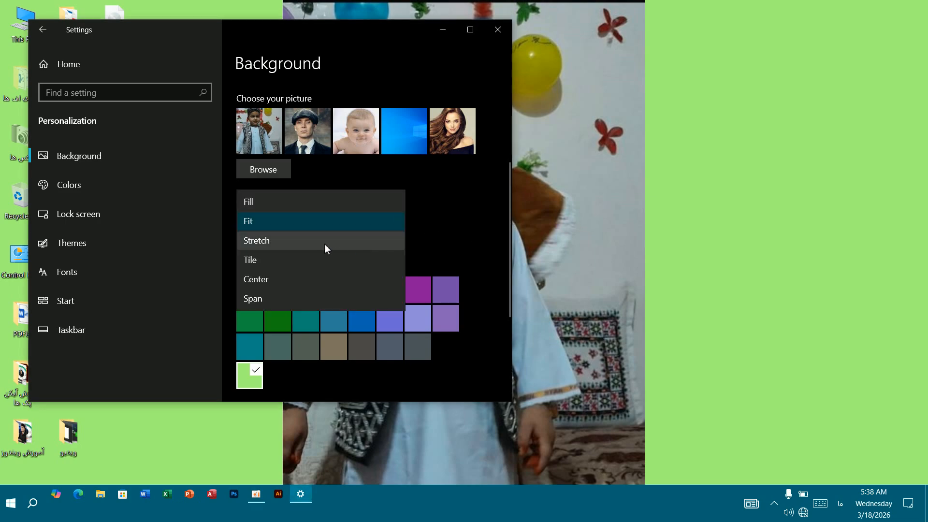
click(305, 243)
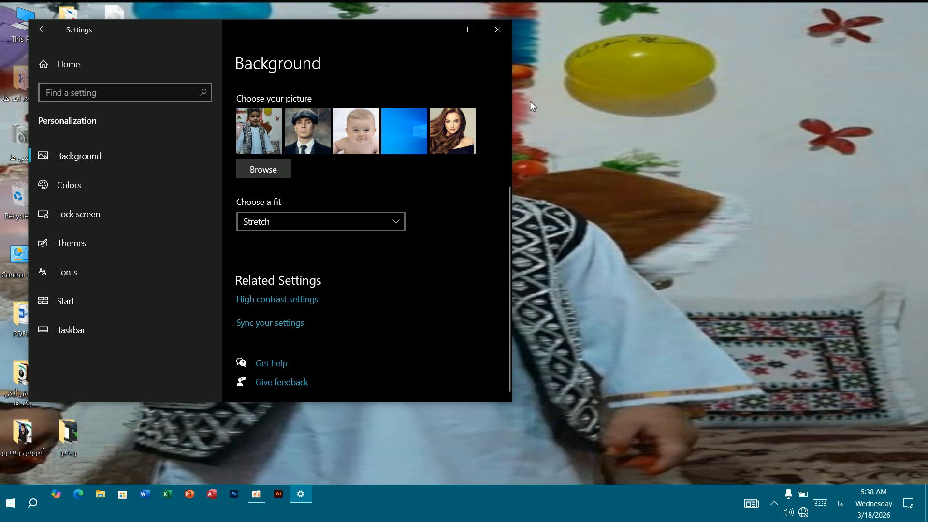
drag(530, 101, 607, 358)
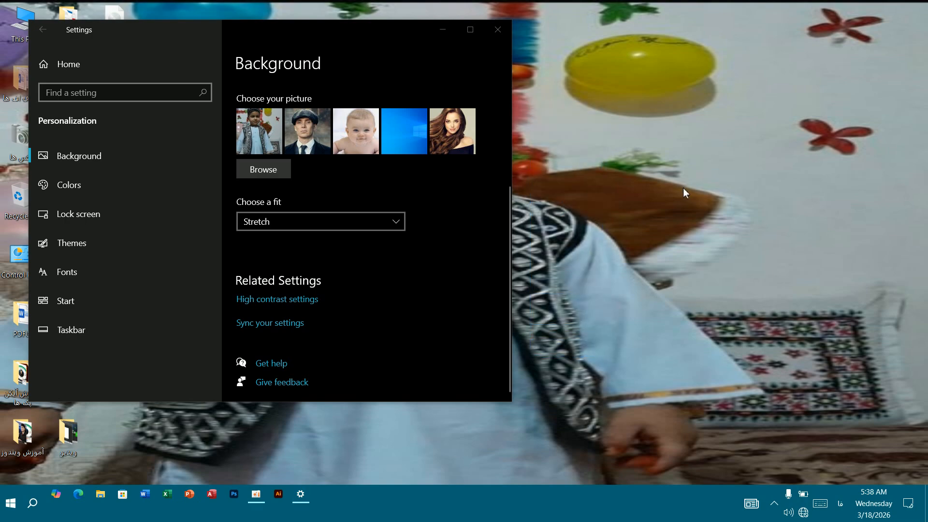
drag(690, 189, 901, 146)
drag(215, 417, 92, 457)
Step: Try the Tile fit on the background picture, switch it to Center and mark out the area around the centered picture
click(393, 223)
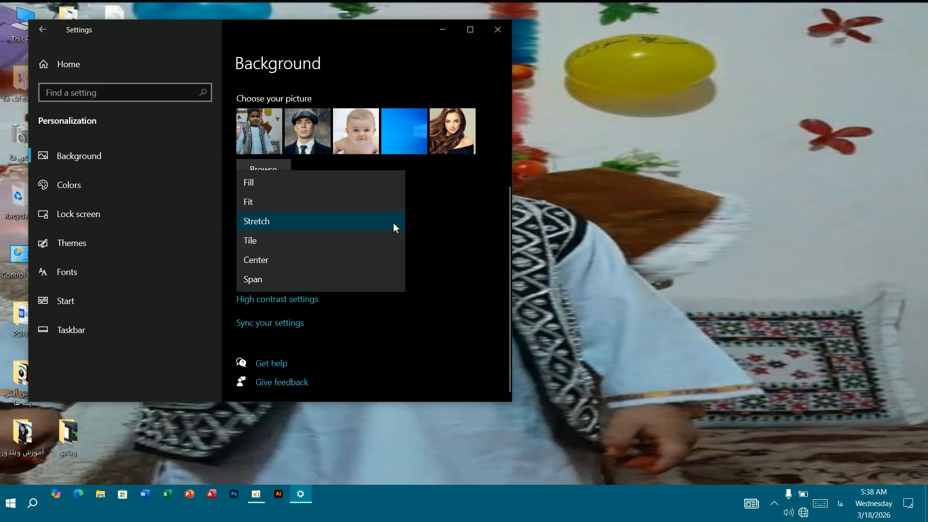
click(324, 241)
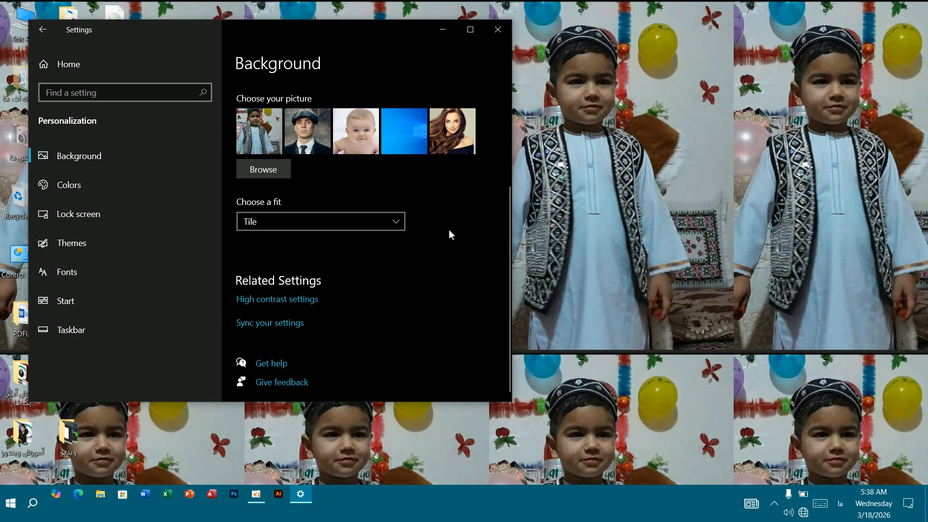
click(393, 220)
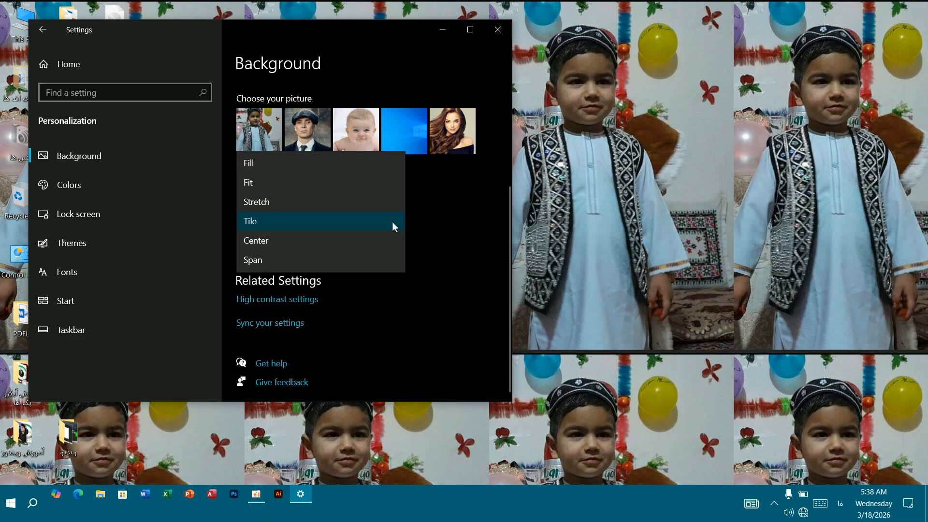
click(298, 245)
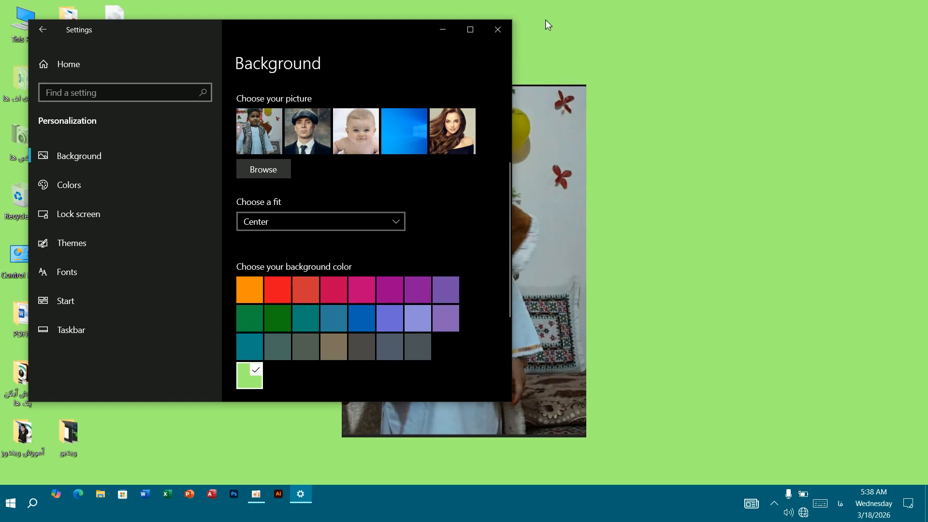
drag(529, 16, 568, 69)
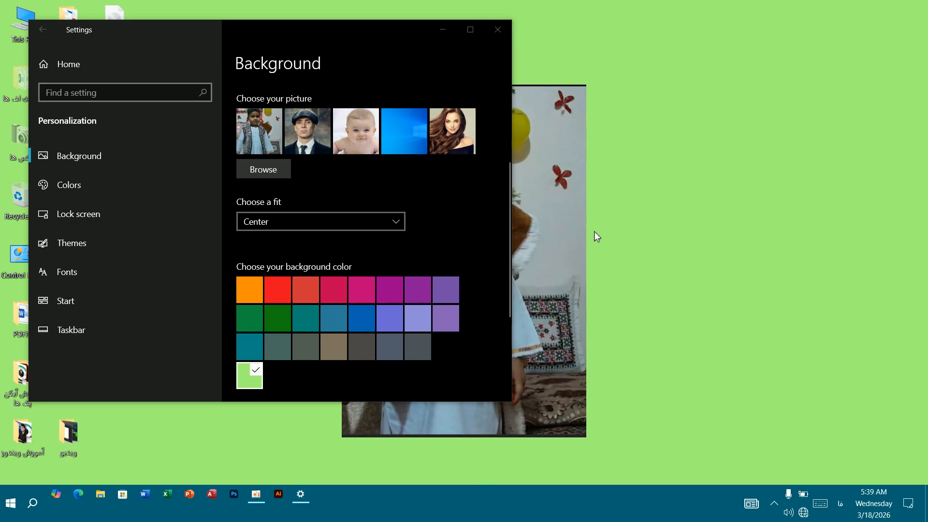
drag(595, 232, 920, 293)
Step: Try the Span fit on the background picture, marking areas of the desktop with selection rectangles, and set the fit back to Fill
click(394, 222)
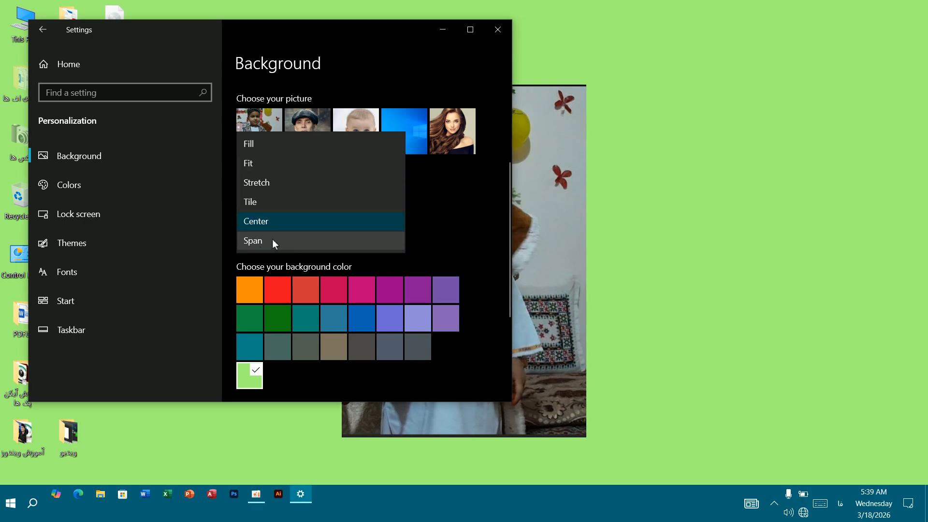
click(273, 242)
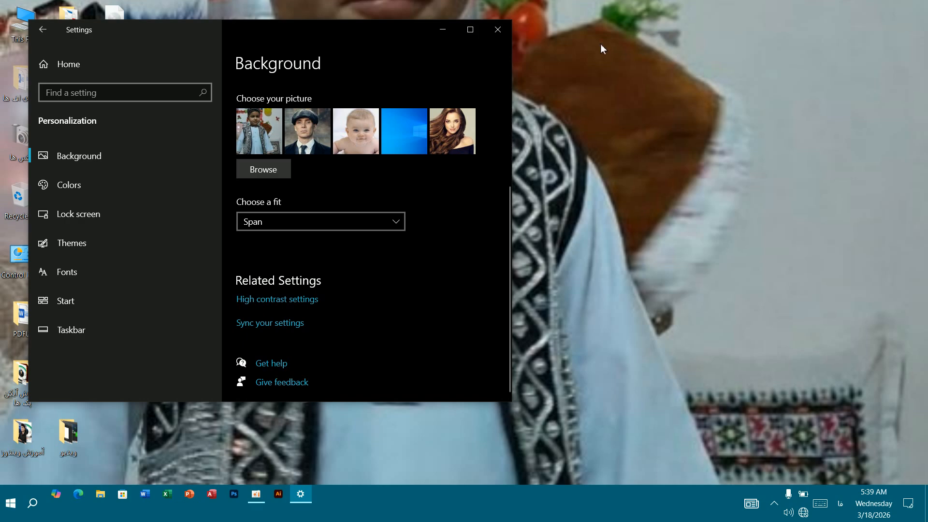
drag(601, 44, 716, 127)
drag(701, 247, 926, 380)
click(301, 495)
click(388, 221)
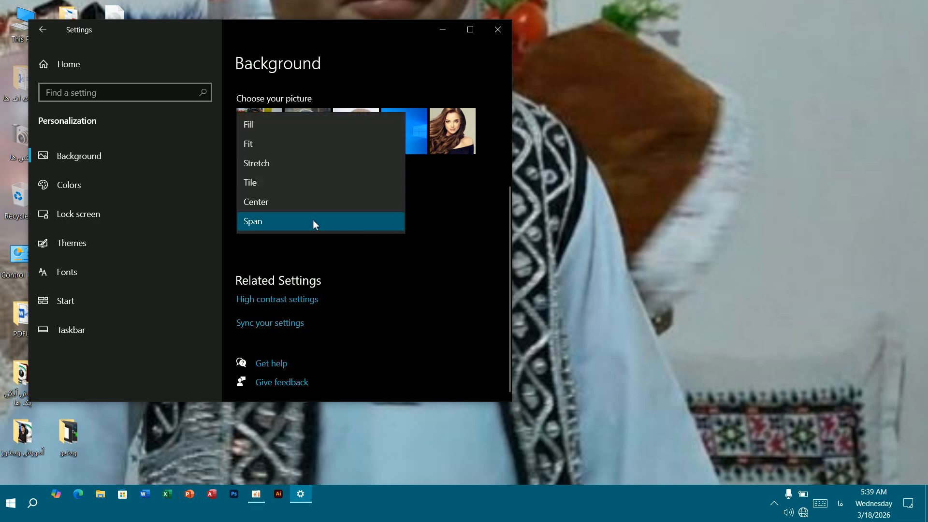
click(270, 123)
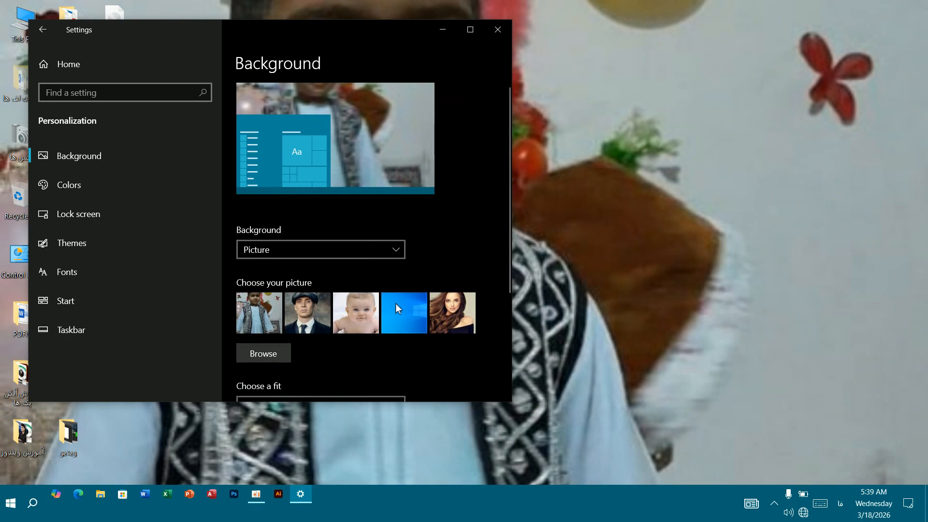
Step: Open the Colors settings, try the Light color mode with a desktop refresh, and set the mode back to Dark
click(71, 188)
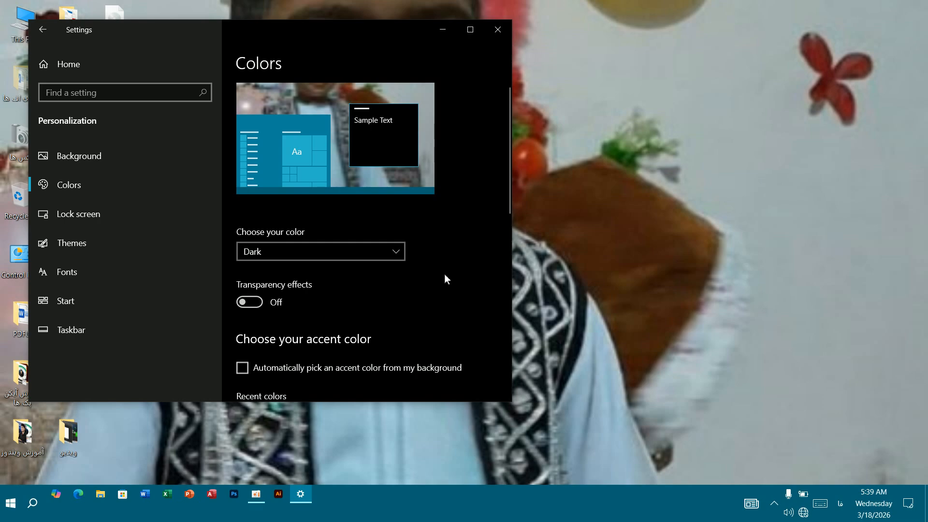
click(399, 253)
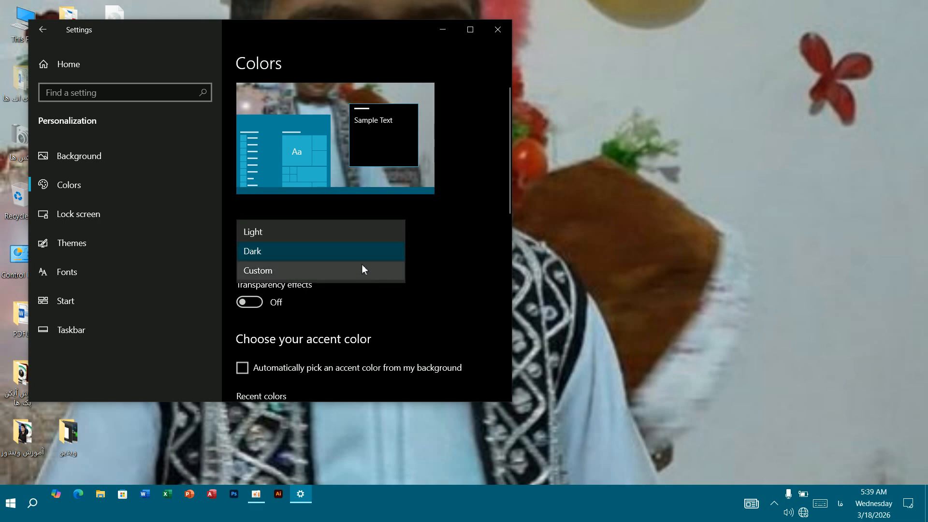
click(304, 236)
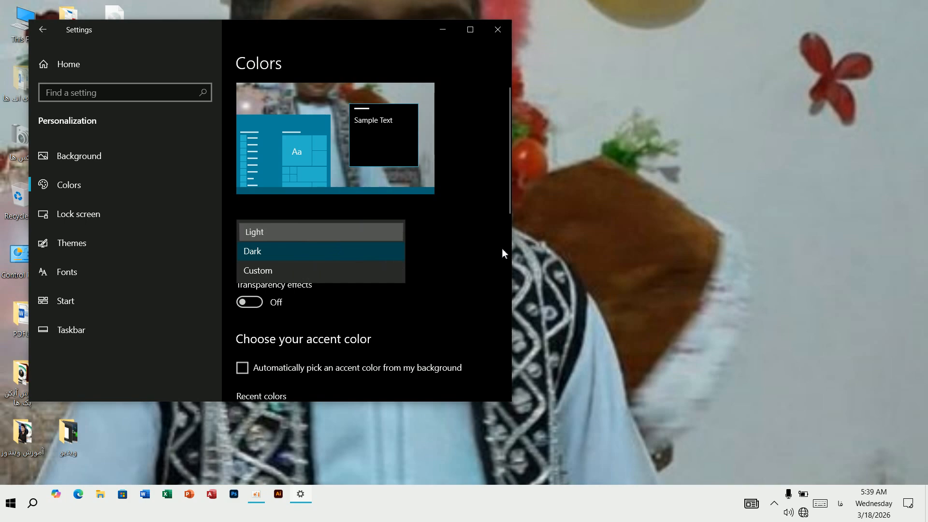
right_click(584, 201)
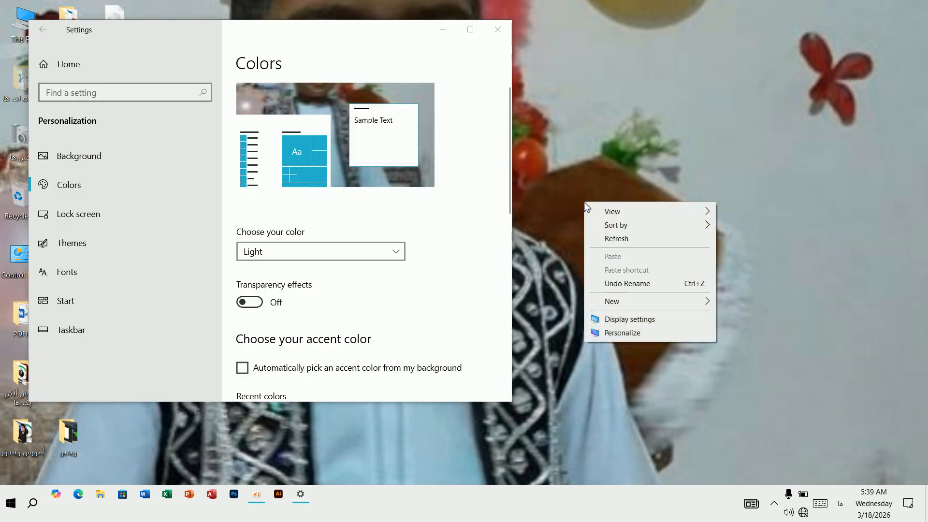
click(626, 239)
click(402, 256)
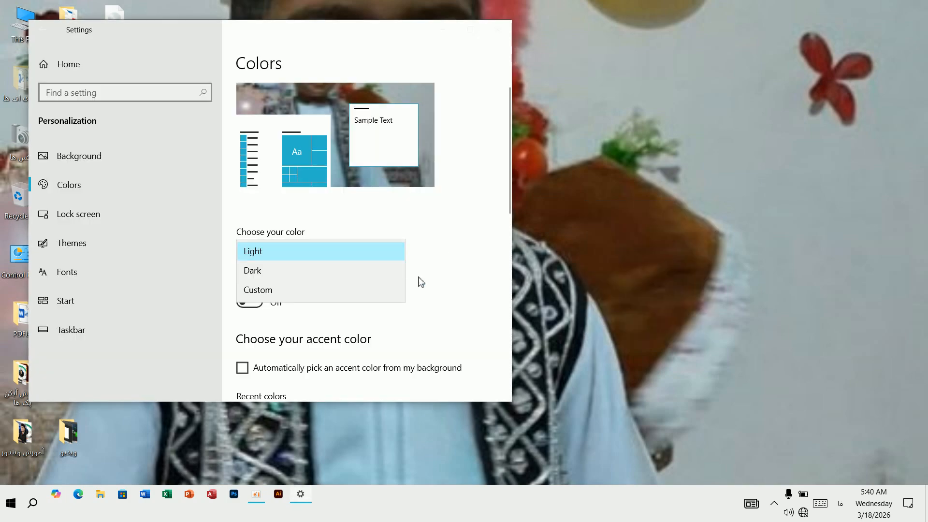
click(316, 273)
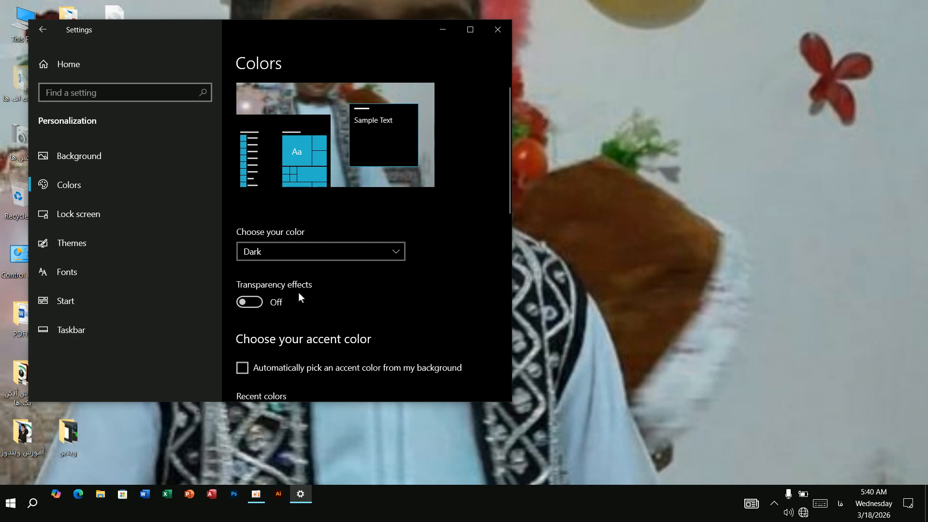
Step: Try the yellow-gold Windows color as the accent color and change it to green
scroll(402, 289, down, 3)
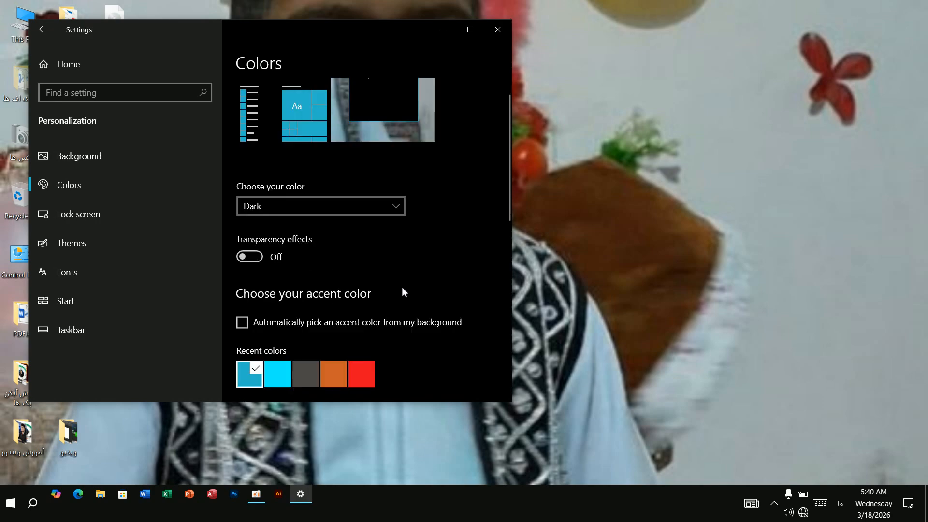
scroll(402, 288, down, 2)
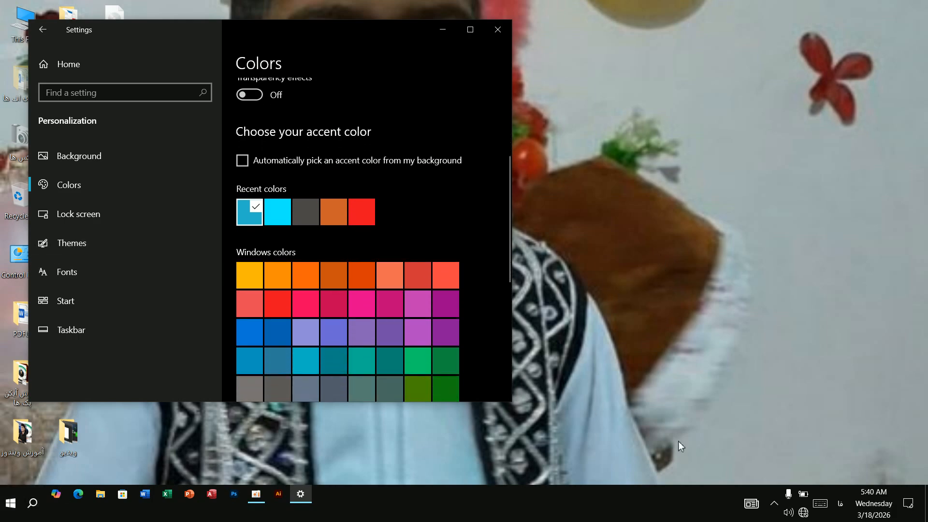
click(751, 503)
click(252, 279)
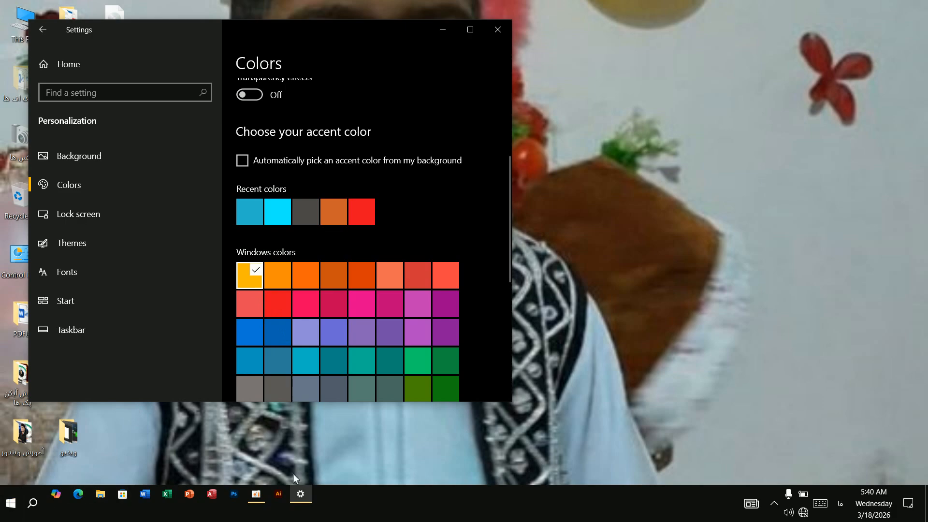
click(427, 371)
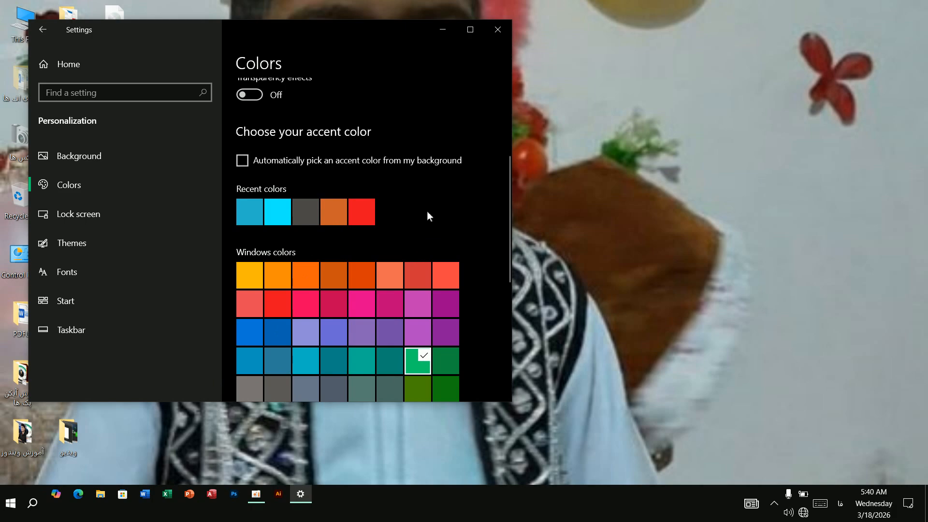
Step: Turn Transparency effects on and off again, and inspect the taskbar's context menu without transparency
scroll(428, 211, up, 2)
scroll(427, 211, down, 5)
scroll(427, 211, up, 1)
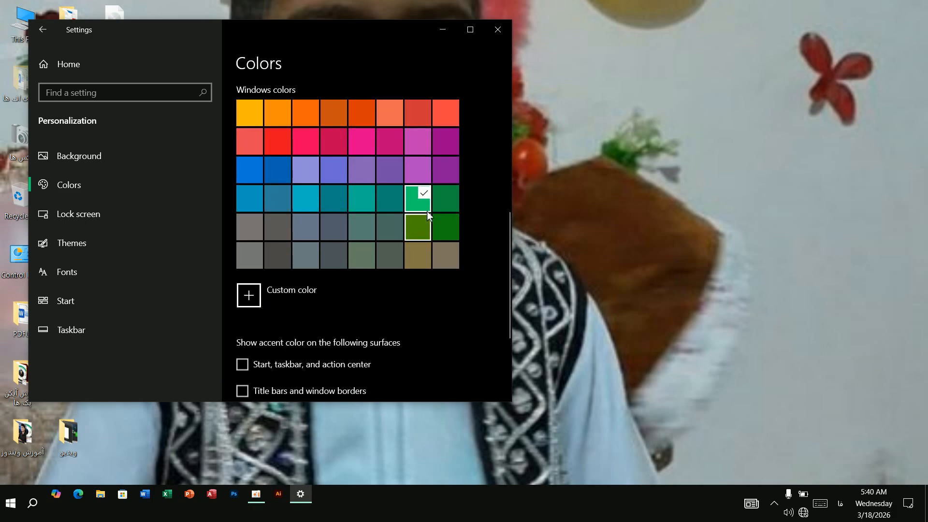
scroll(427, 211, up, 7)
scroll(427, 211, down, 3)
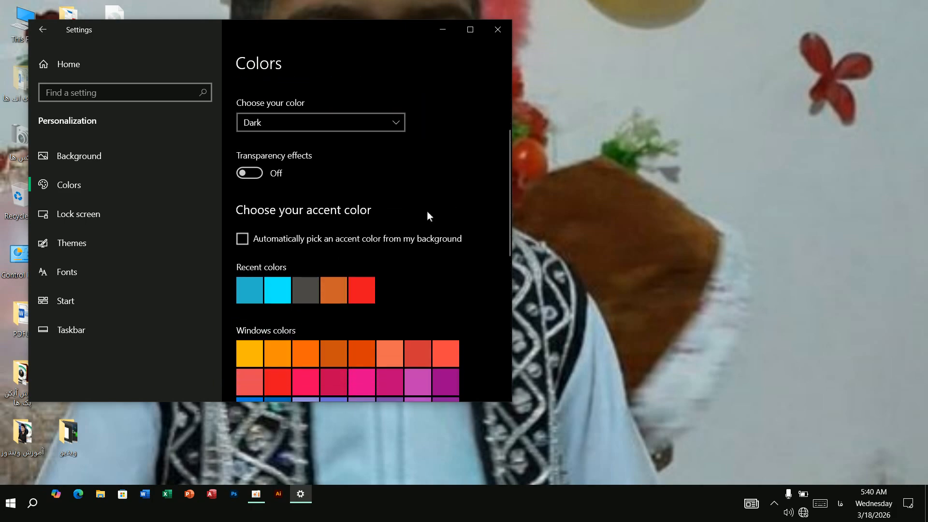
scroll(428, 216, down, 1)
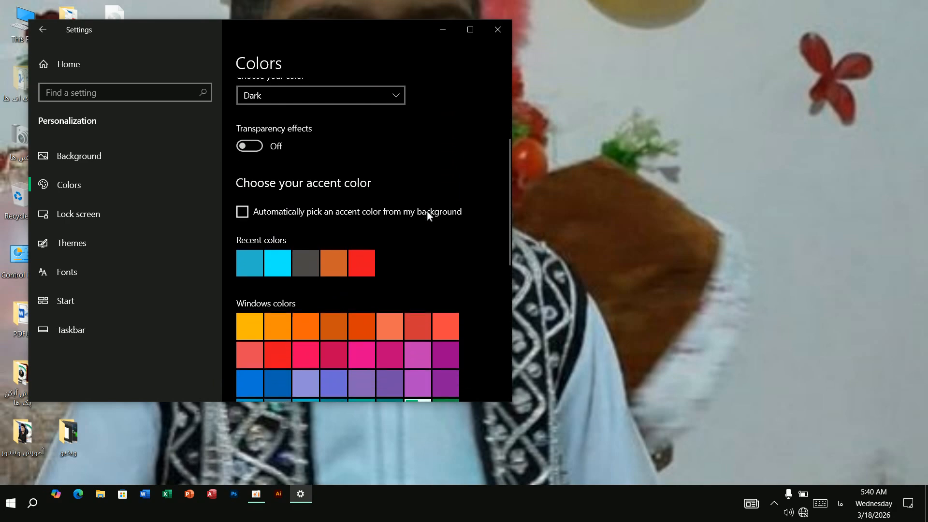
click(252, 144)
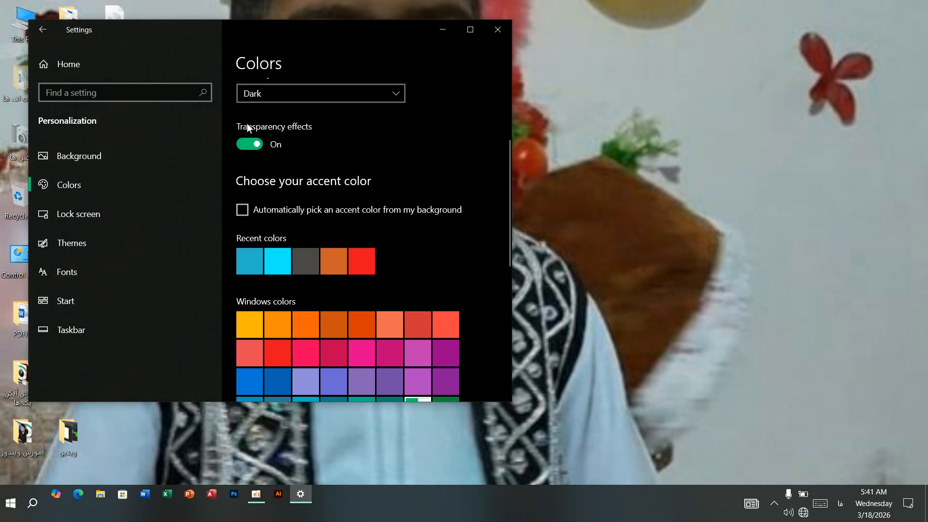
click(256, 145)
right_click(517, 496)
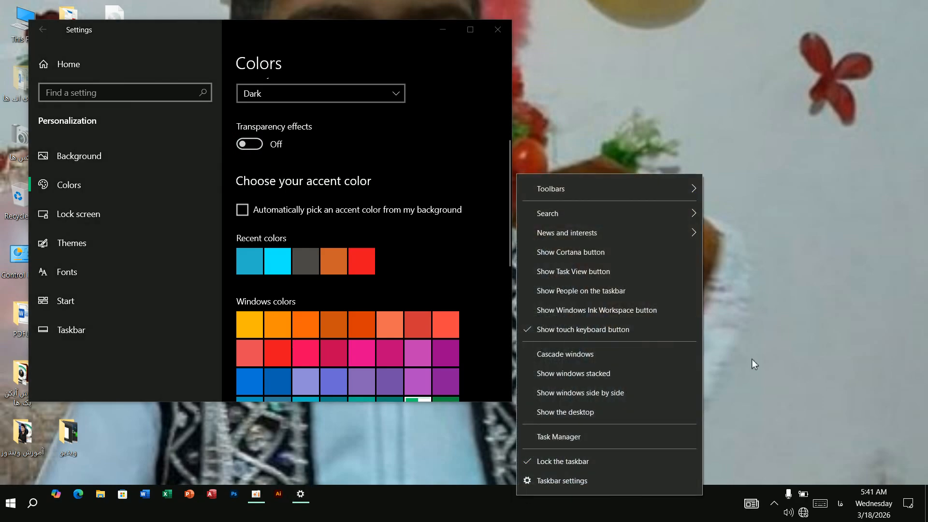
click(605, 520)
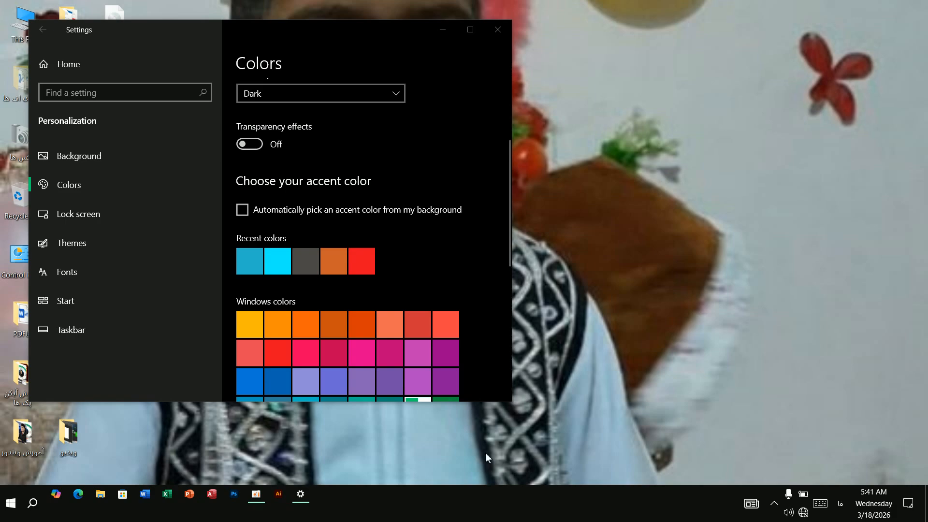
Step: Turn on Transparency effects, check the taskbar's context menu, and toggle the effects off and on again to compare
click(250, 144)
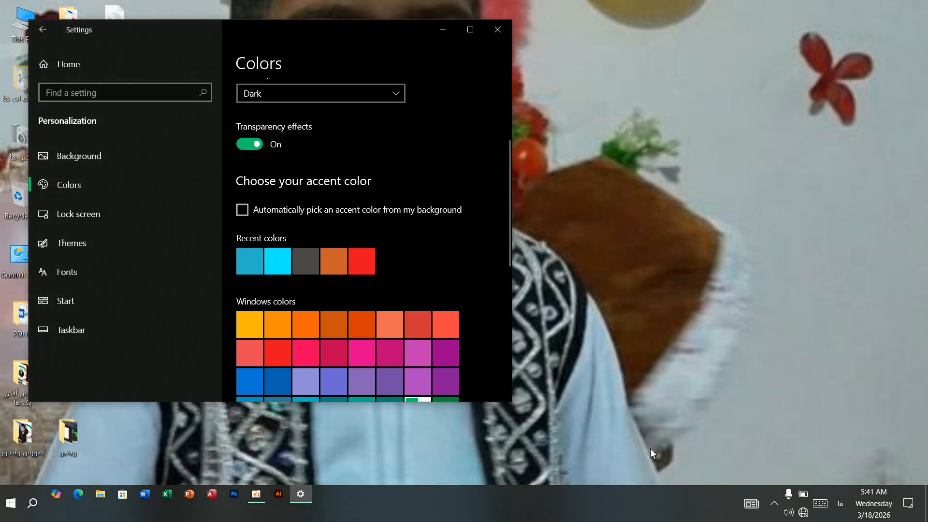
right_click(624, 498)
click(566, 502)
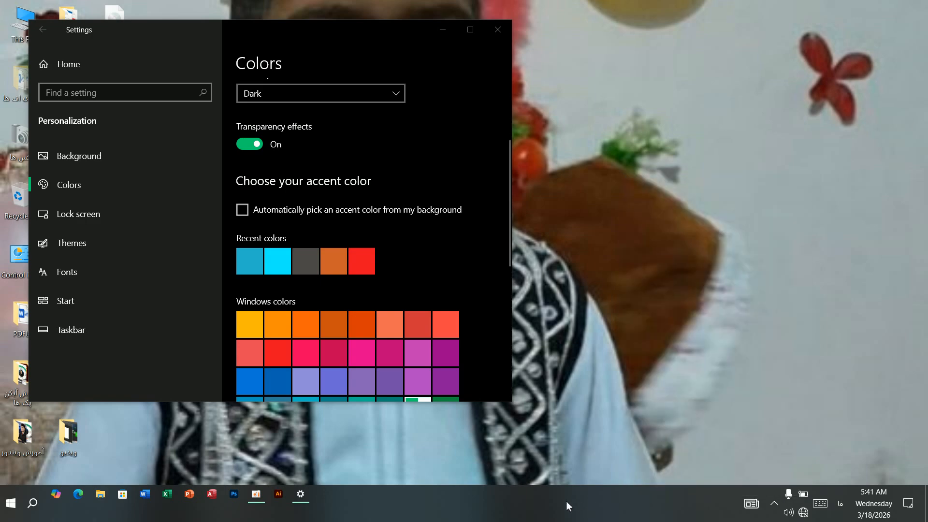
click(252, 144)
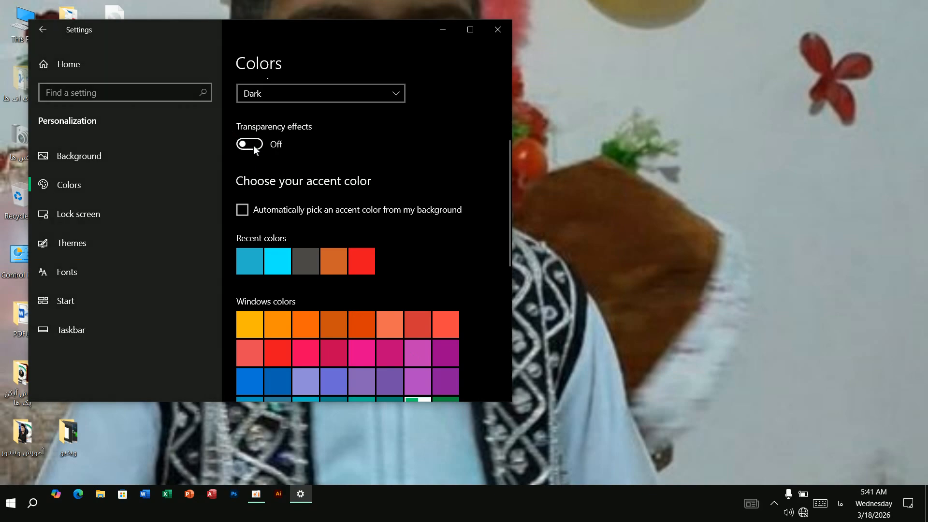
click(253, 145)
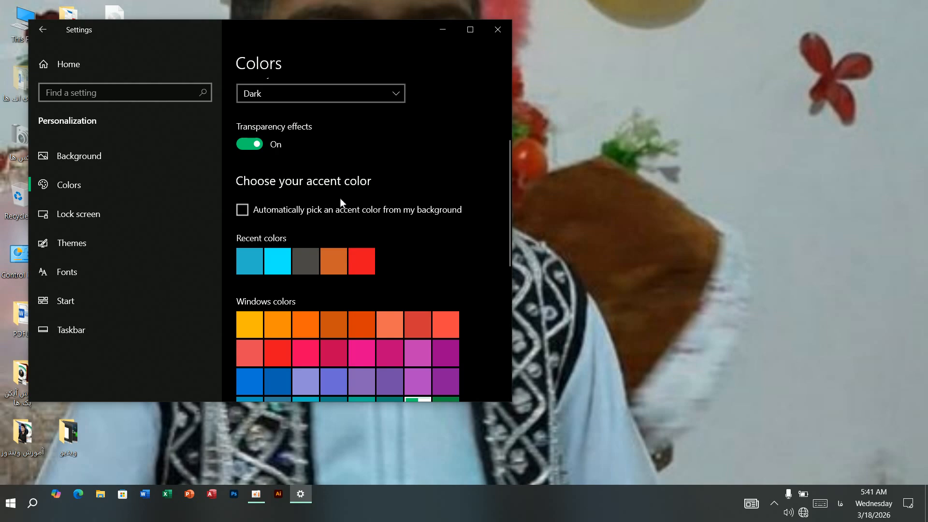
Step: Enable automatic picking of the accent color from the background and check the Start menu's appearance
click(242, 208)
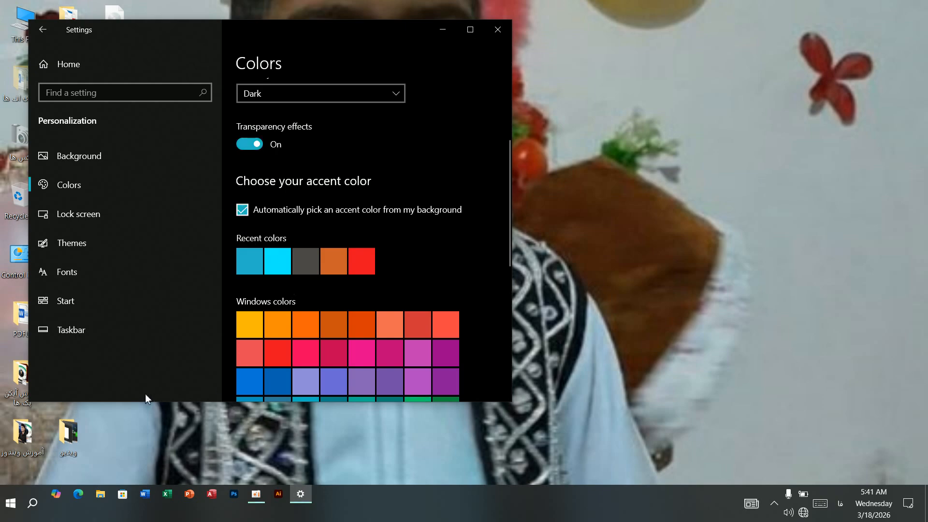
click(20, 505)
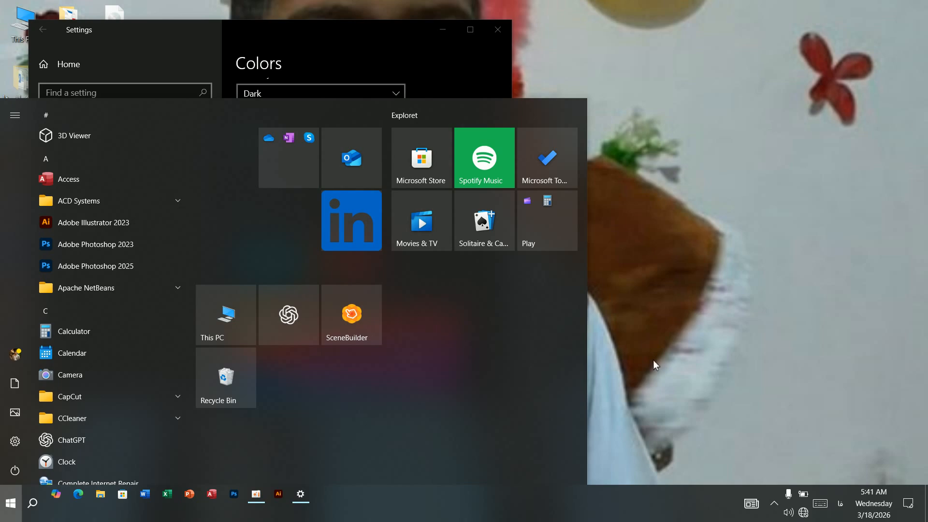
click(704, 343)
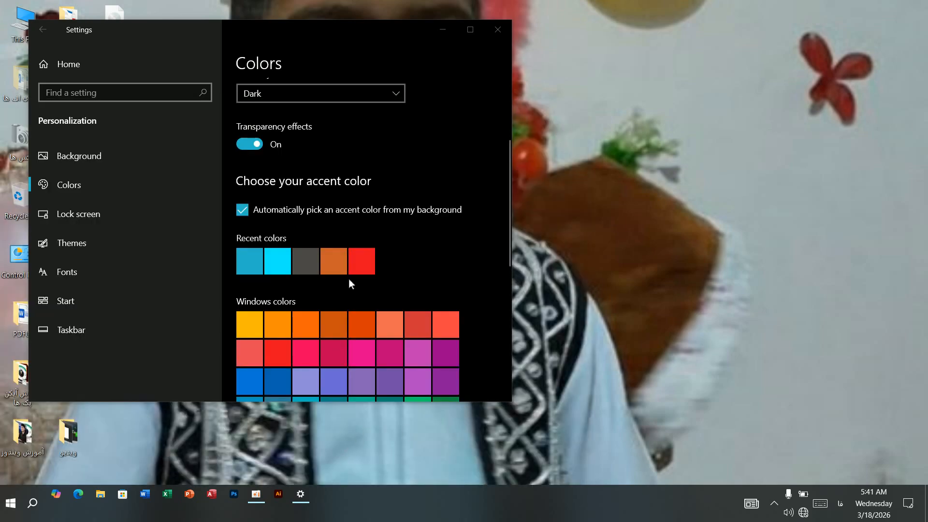
Step: Try a red accent color and automatic picking from the background, and set the accent to the second orange Windows color
click(305, 255)
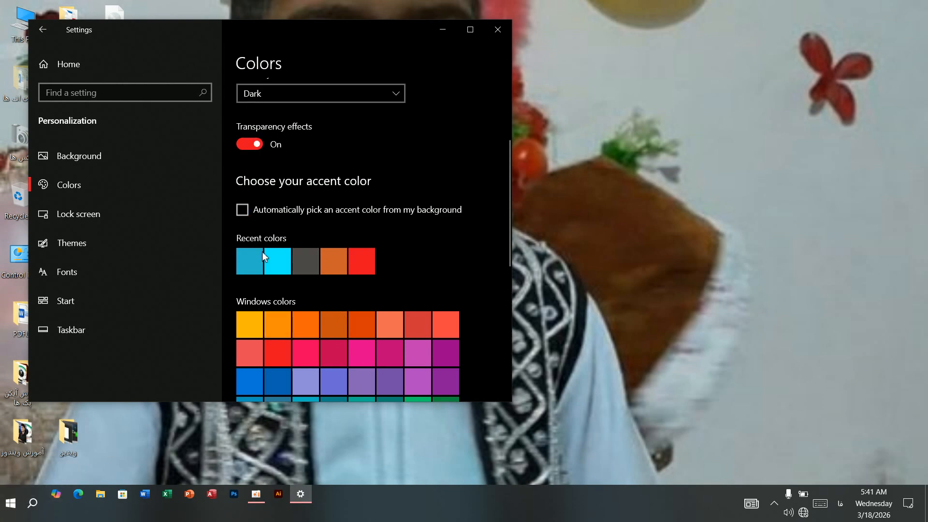
click(243, 211)
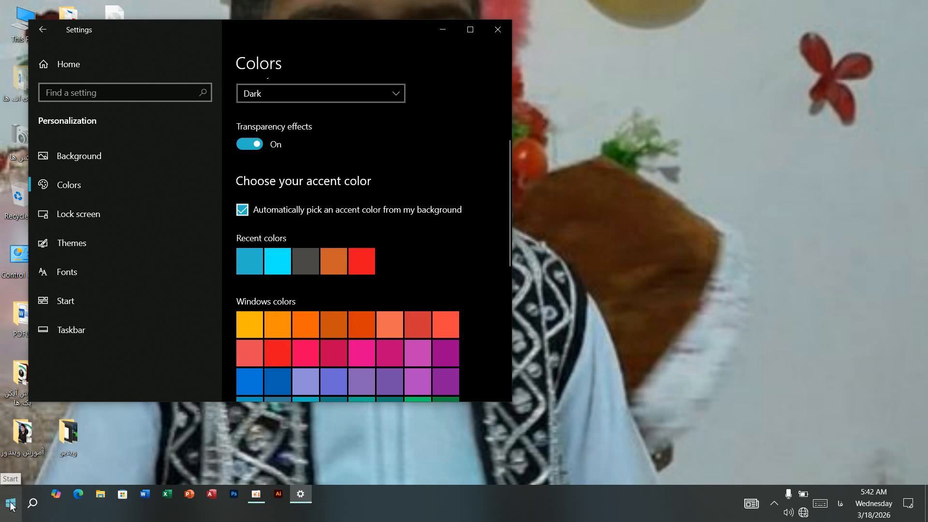
scroll(350, 369, down, 3)
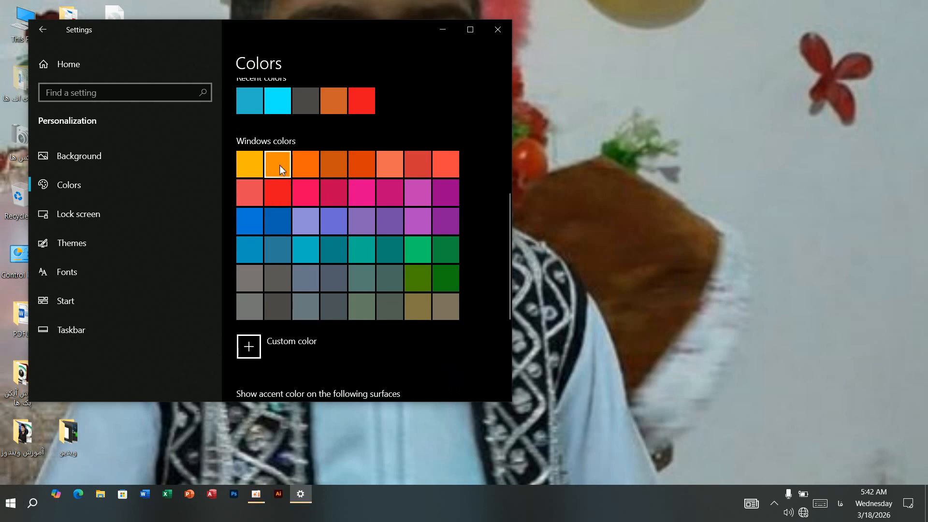
scroll(369, 211, up, 4)
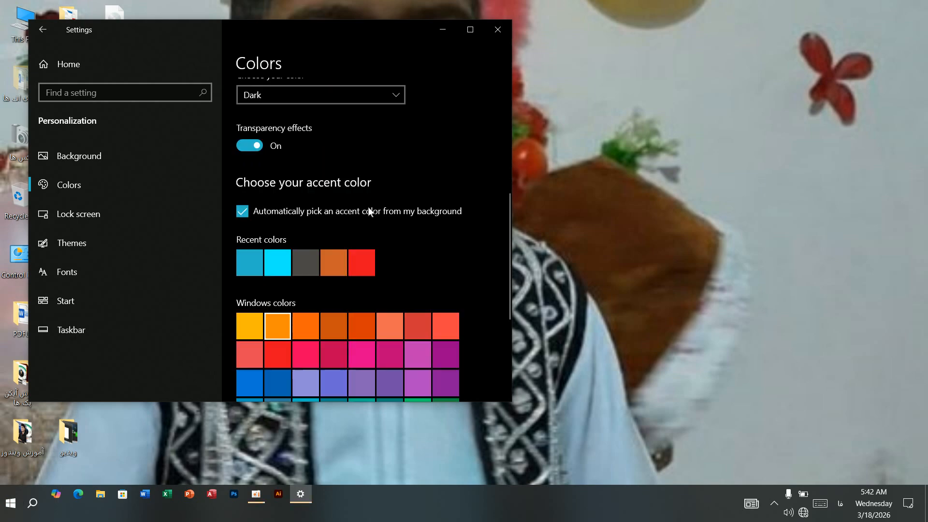
click(331, 274)
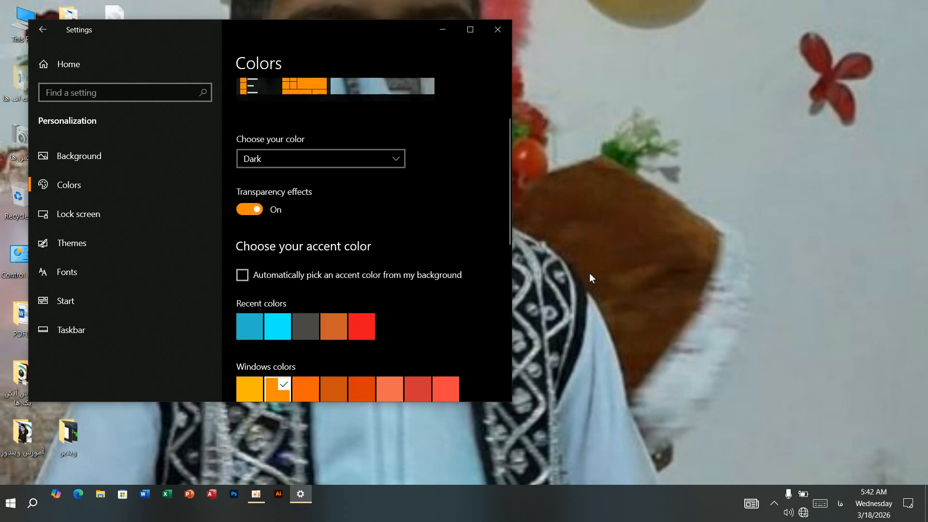
Step: Toggle Transparency effects with the orange accent color and leave them off
click(257, 211)
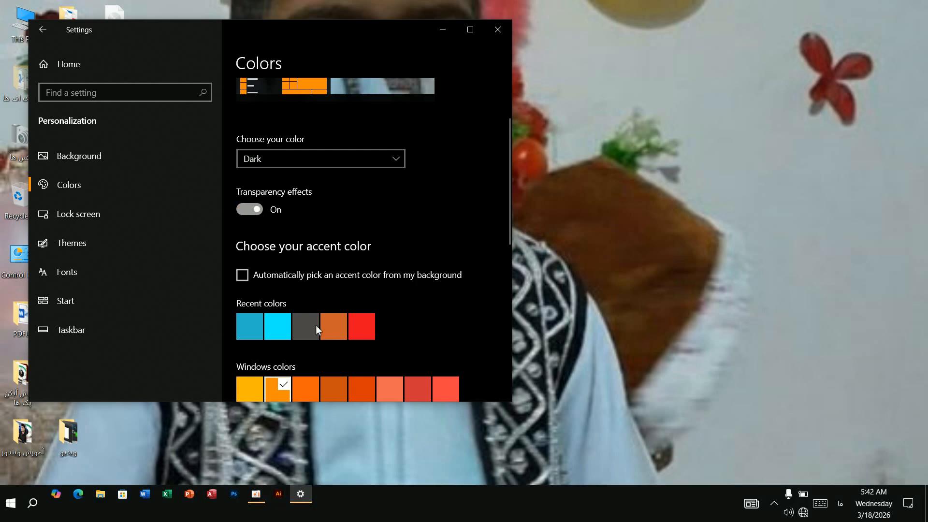
click(255, 210)
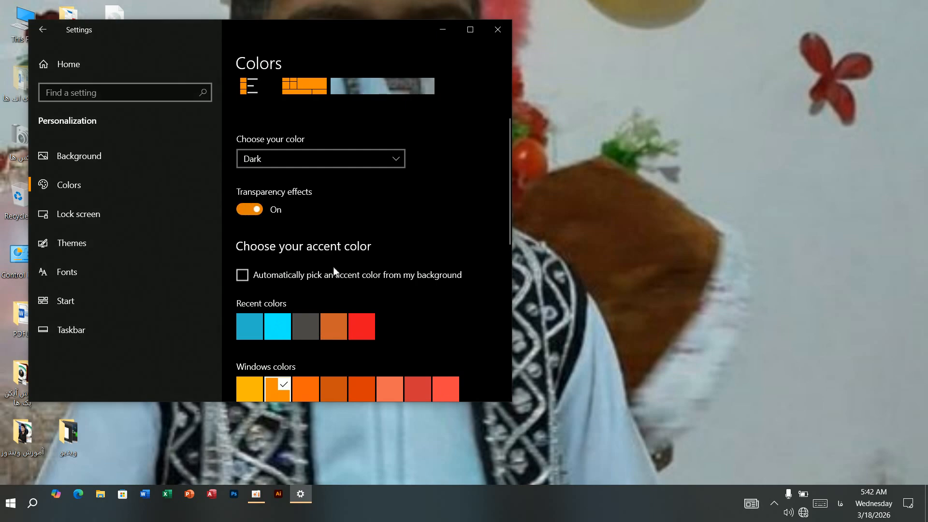
click(256, 211)
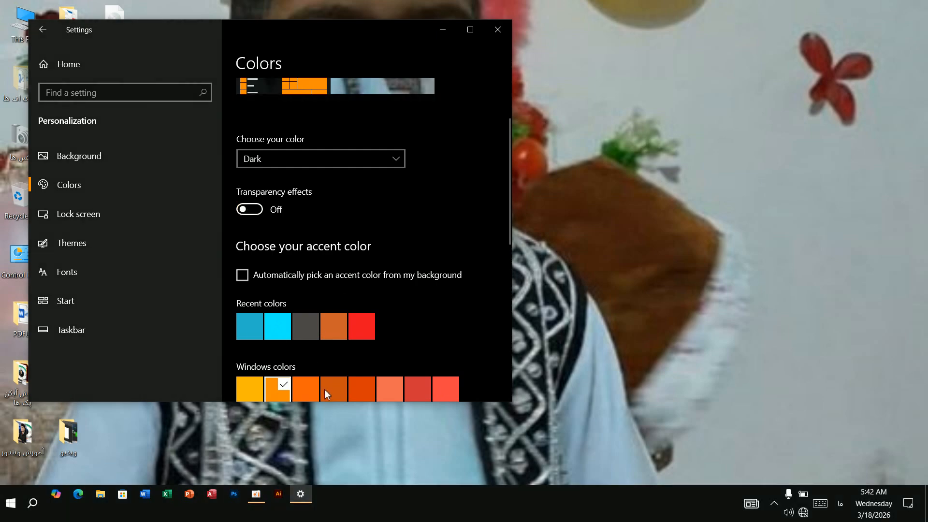
Step: Turn on automatic accent color picking from the background and look through the remaining color options
click(243, 275)
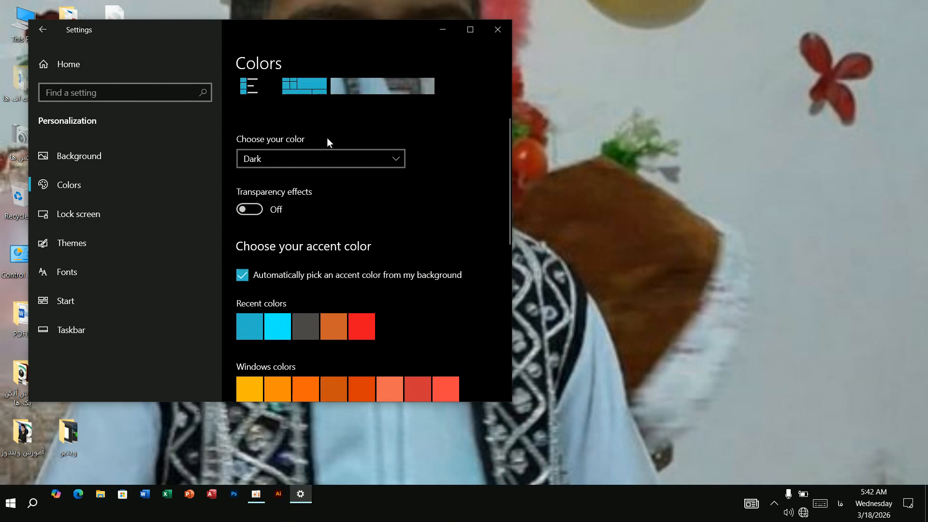
scroll(370, 364, down, 8)
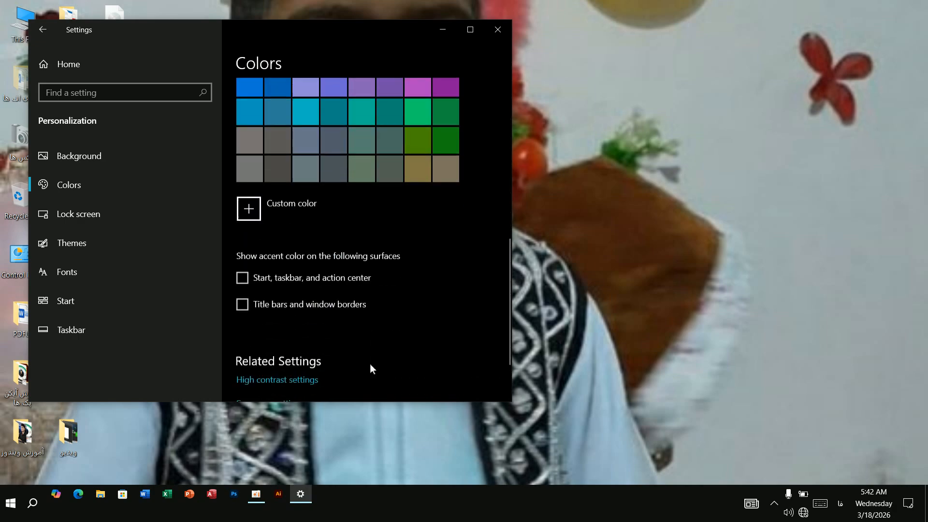
scroll(370, 363, up, 8)
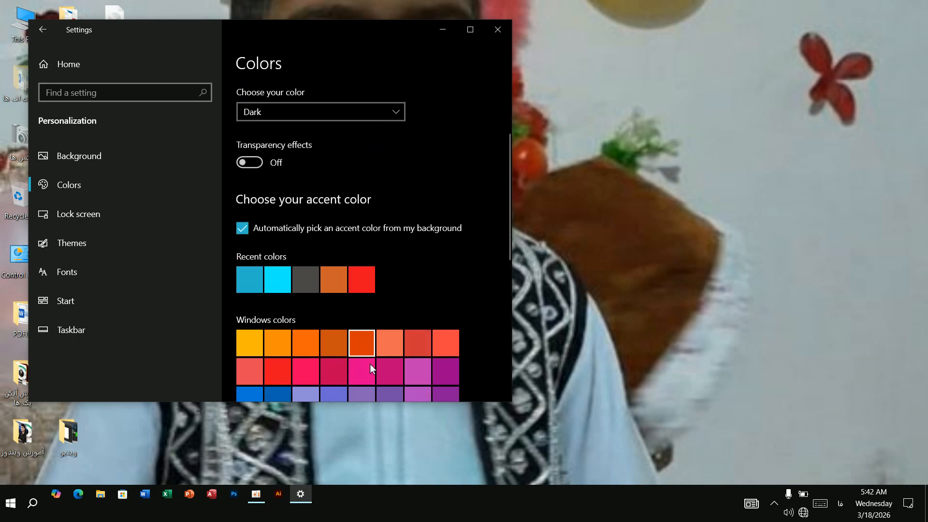
Step: Turn off automatic accent picking and apply a custom light green accent color at near-full brightness
click(242, 229)
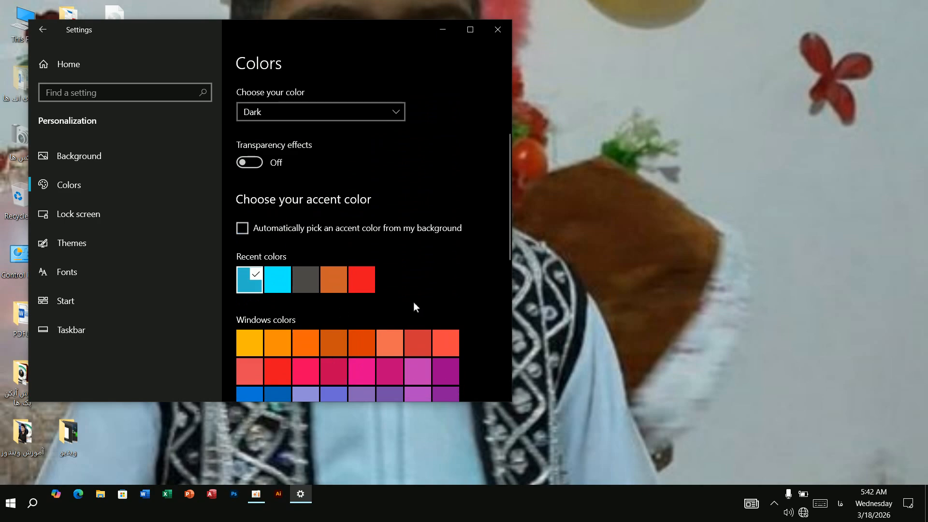
scroll(414, 305, down, 5)
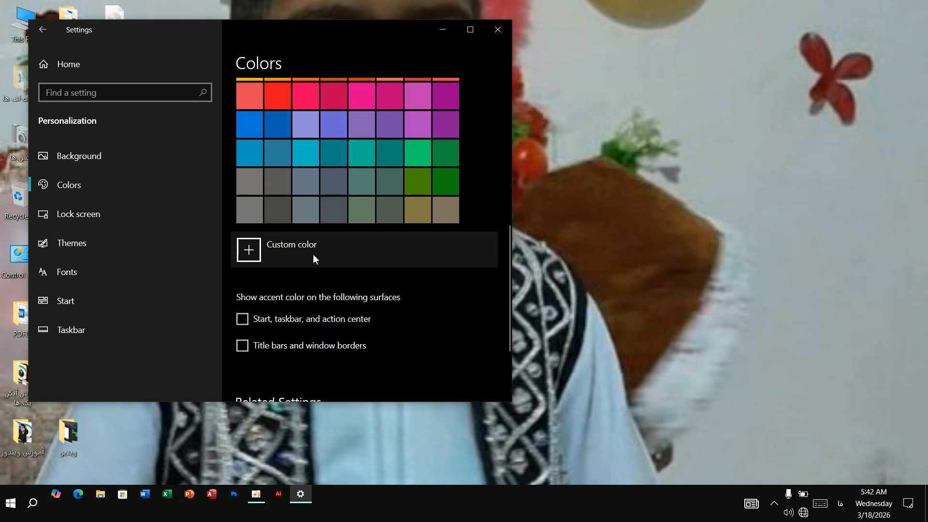
click(247, 250)
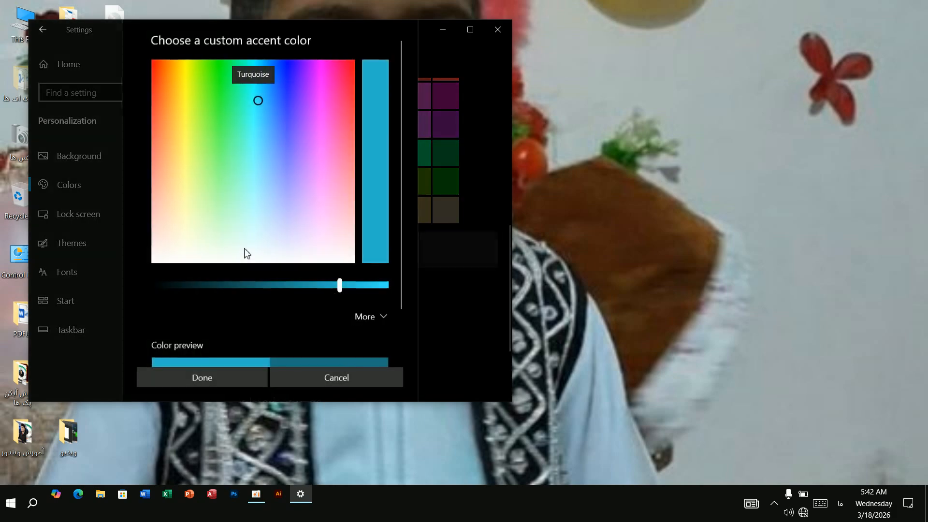
drag(263, 155, 198, 97)
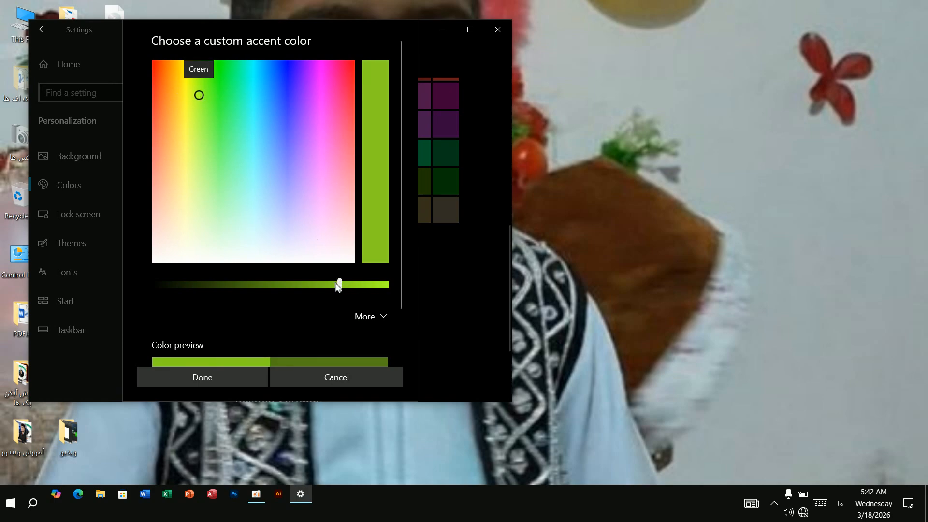
drag(340, 285, 384, 284)
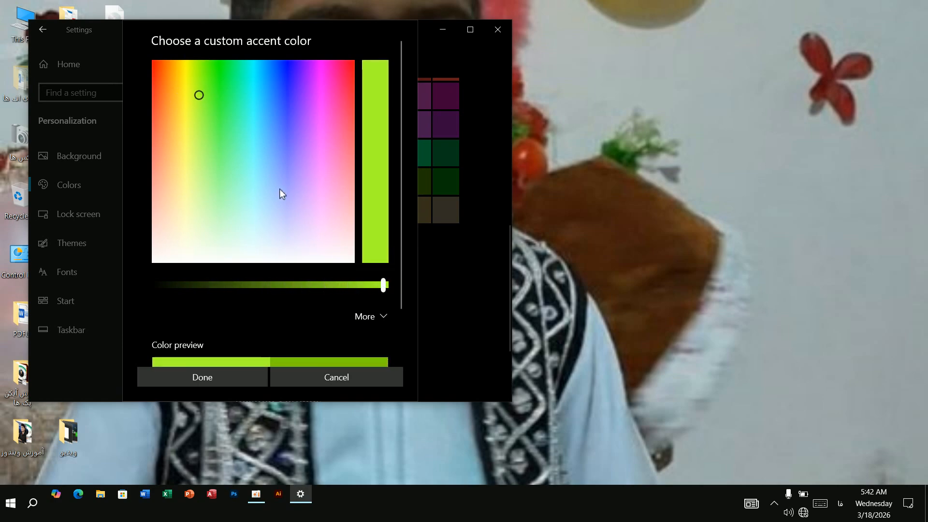
drag(280, 190, 234, 194)
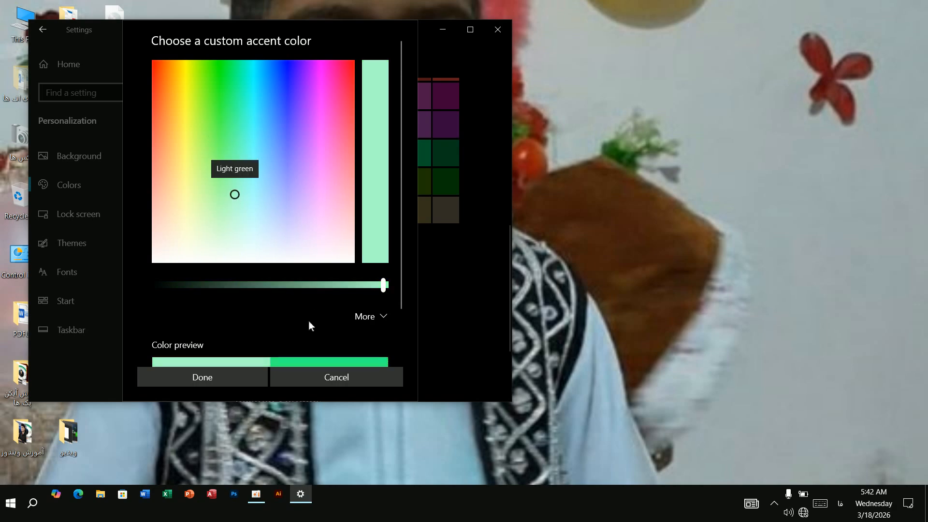
click(218, 381)
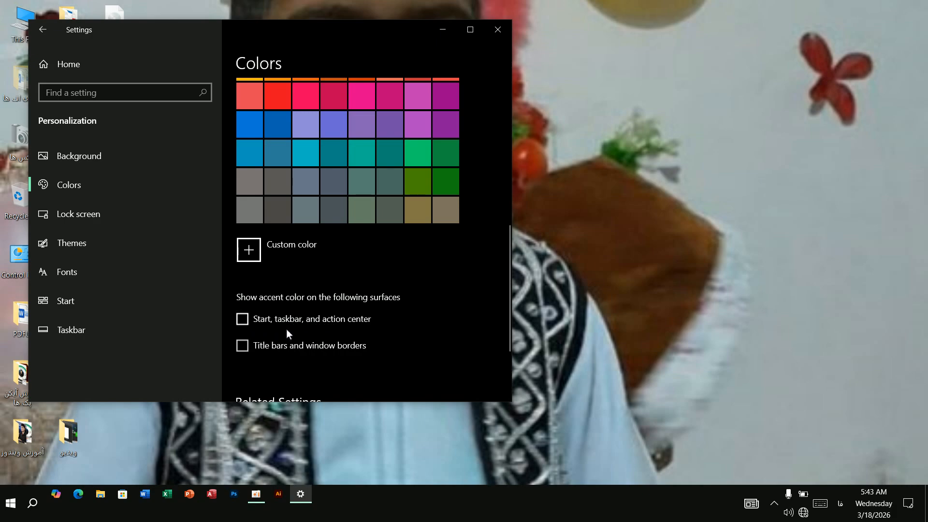
Step: Show the accent color on Start, taskbar, and action center, and check the Start menu with a muted gray-green Windows color
click(241, 321)
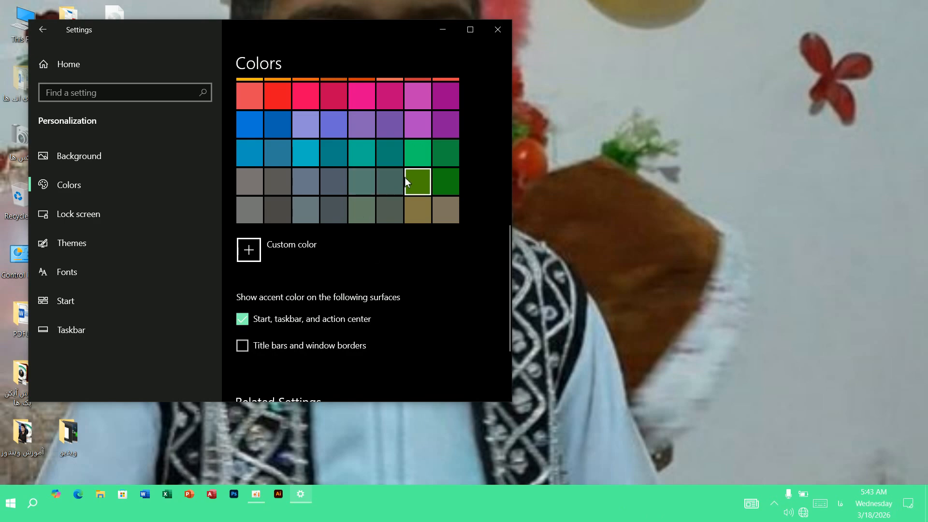
click(336, 186)
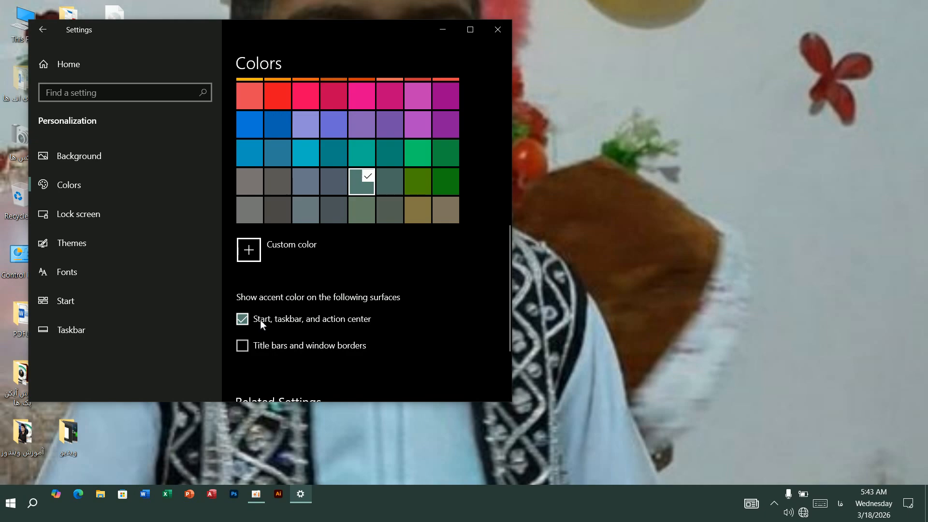
click(11, 504)
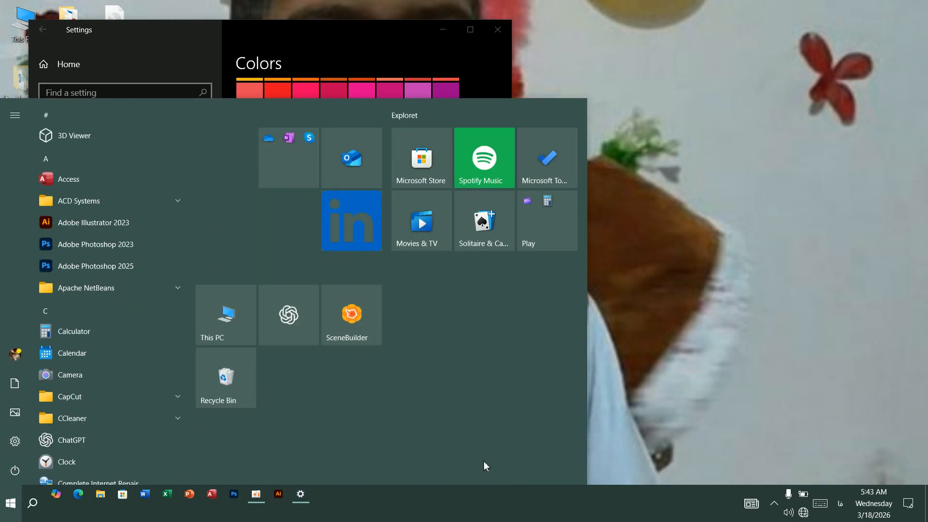
click(640, 289)
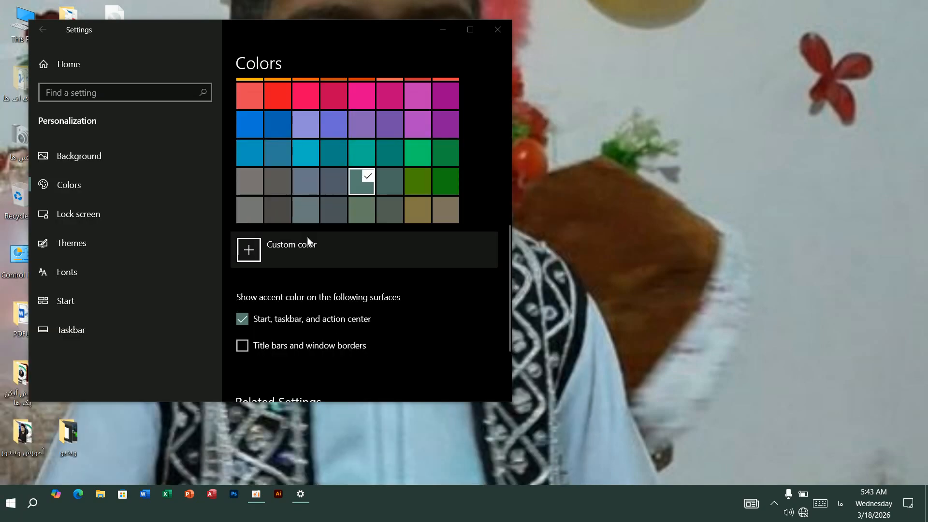
Step: Pick the accent color automatically from the background, check it in the Start menu, and turn automatic picking off again
scroll(358, 265, up, 5)
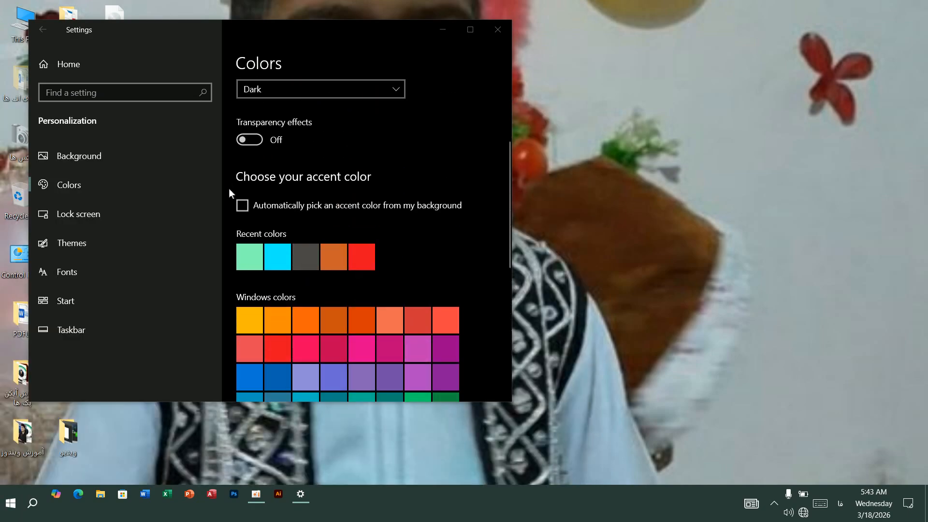
click(242, 206)
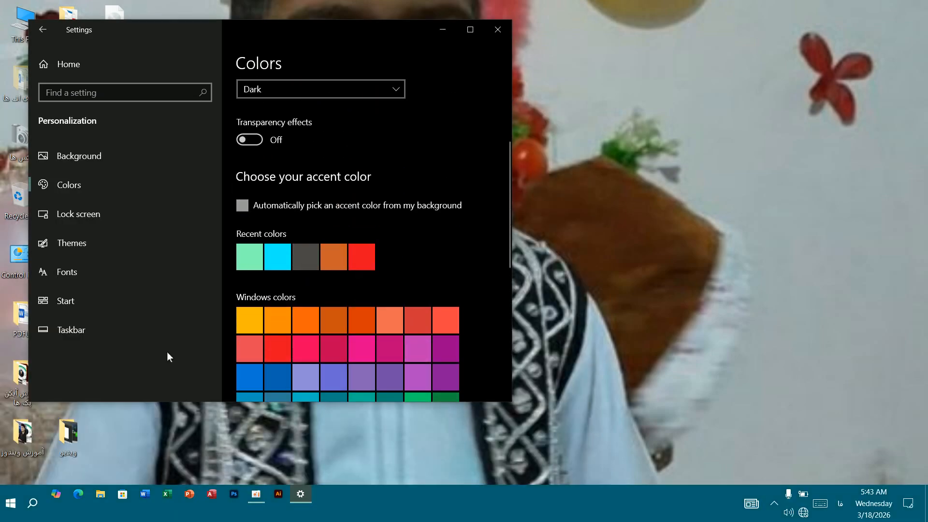
click(10, 503)
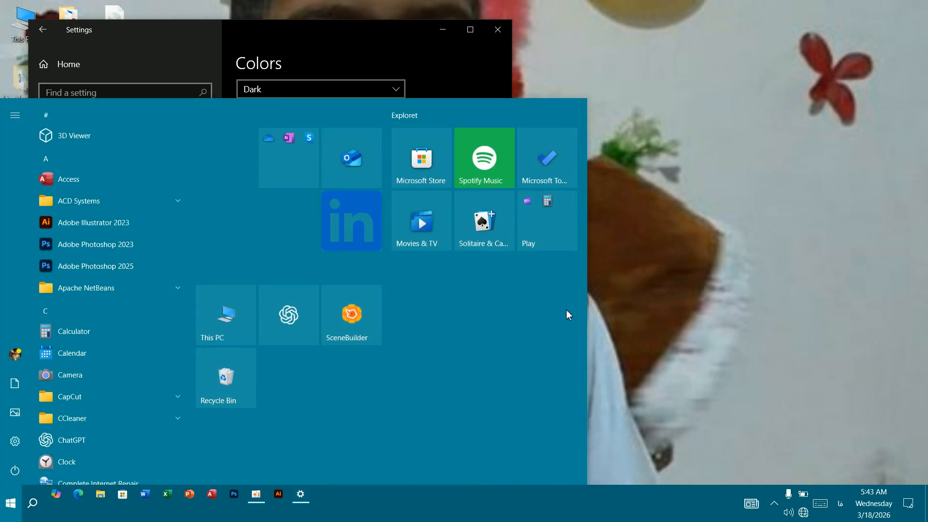
click(684, 263)
click(243, 206)
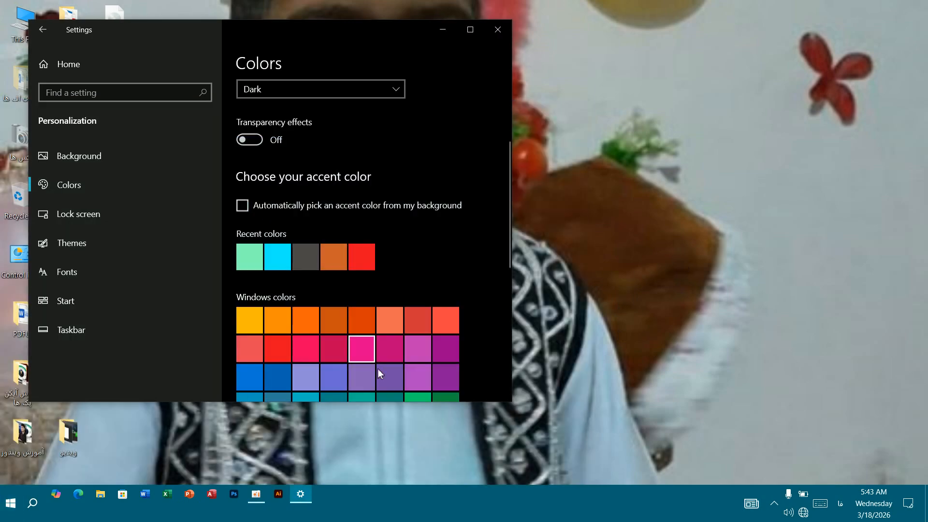
Step: Check the accent color in the action center, and stop showing it on Start, taskbar, and action center
scroll(442, 392, down, 7)
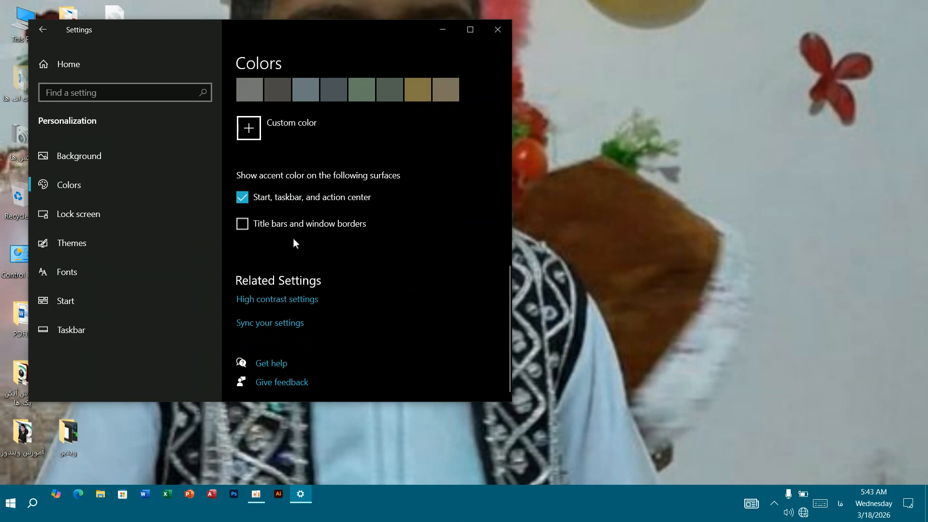
click(902, 491)
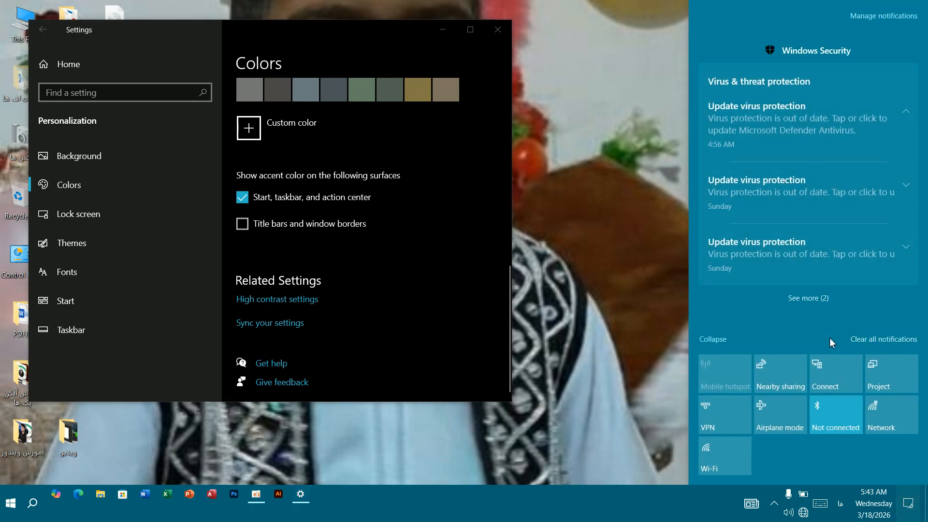
click(578, 313)
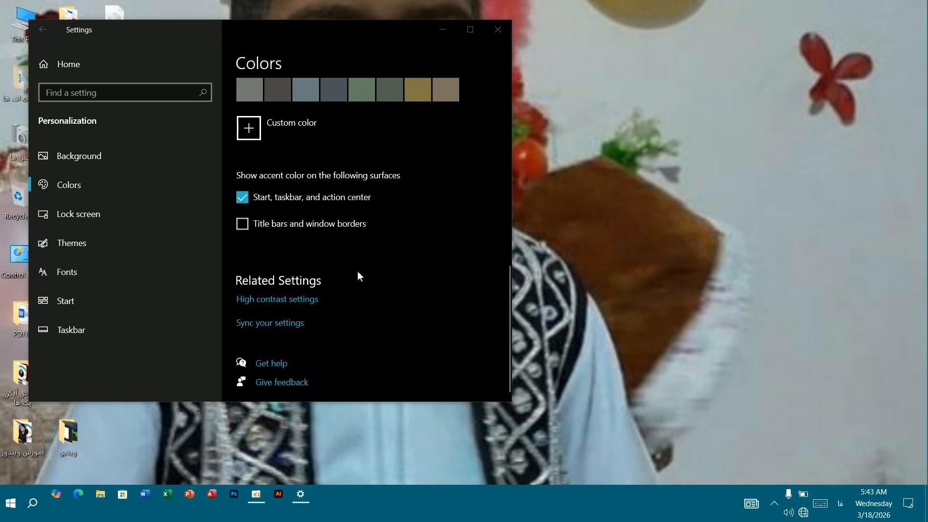
click(242, 198)
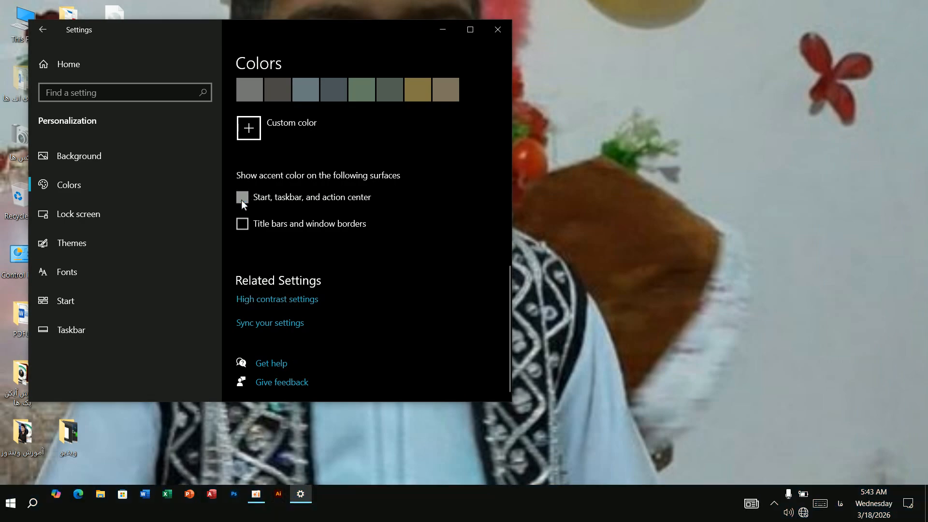
click(242, 198)
Step: Review the Colors options once more and open the Lock screen settings
scroll(460, 290, up, 10)
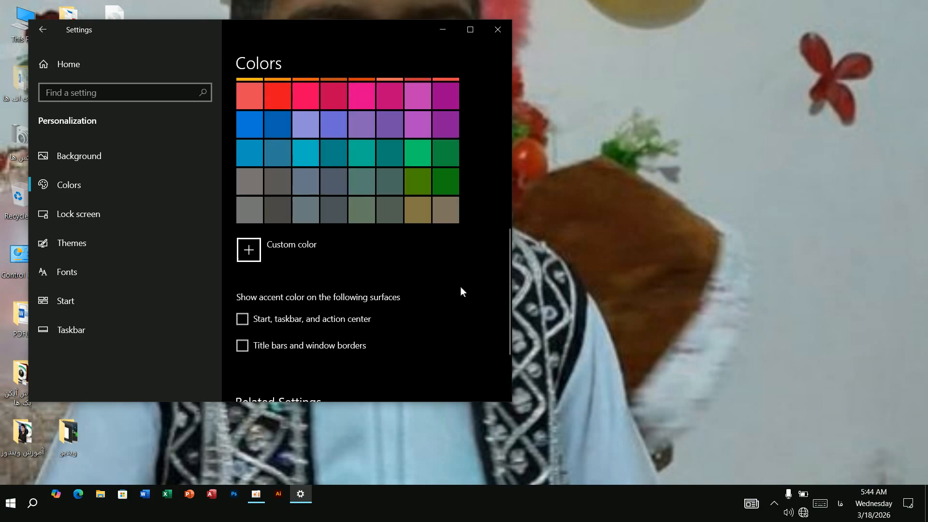
scroll(460, 290, down, 10)
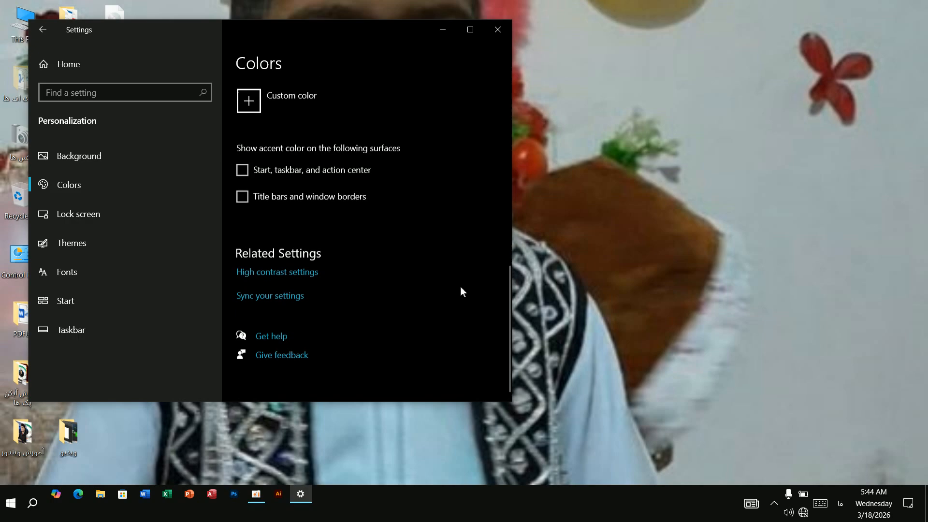
scroll(461, 291, up, 10)
scroll(460, 286, down, 10)
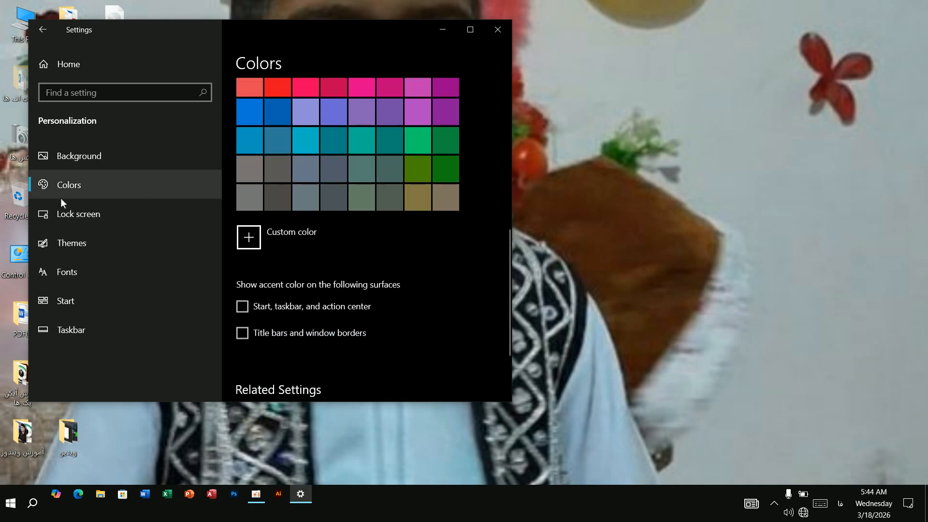
click(75, 222)
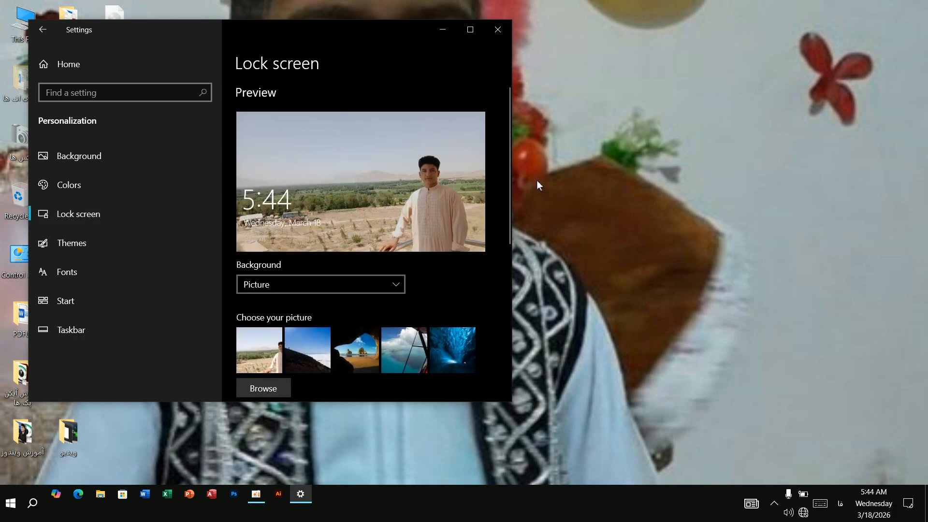
Step: Minimize the Settings window and refresh the desktop
click(440, 33)
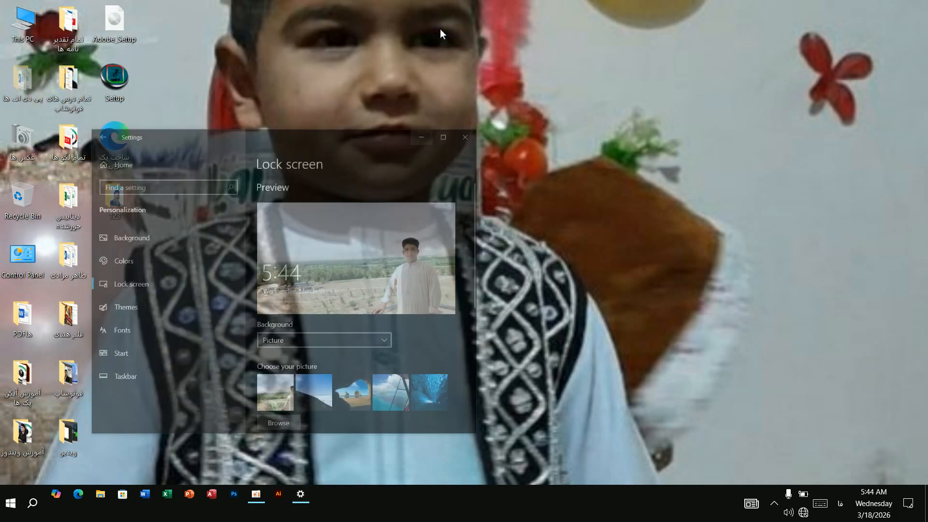
right_click(475, 87)
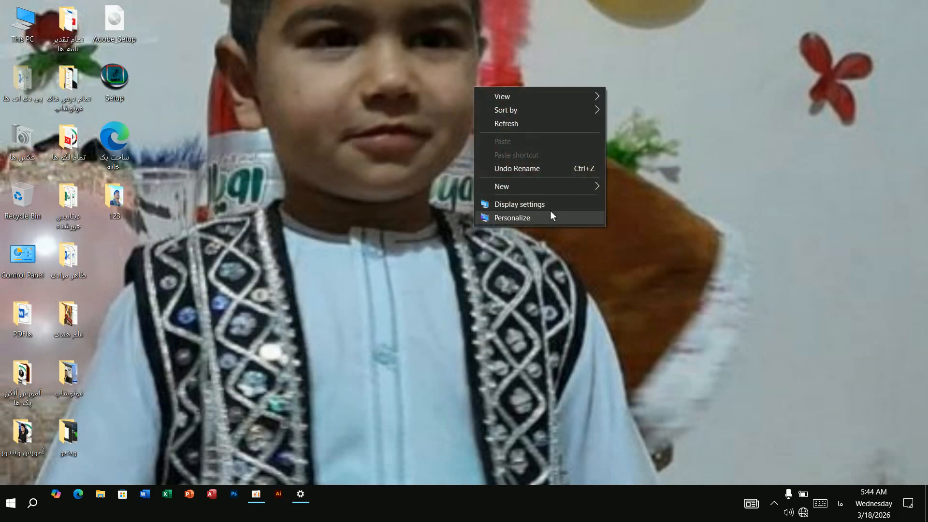
click(506, 122)
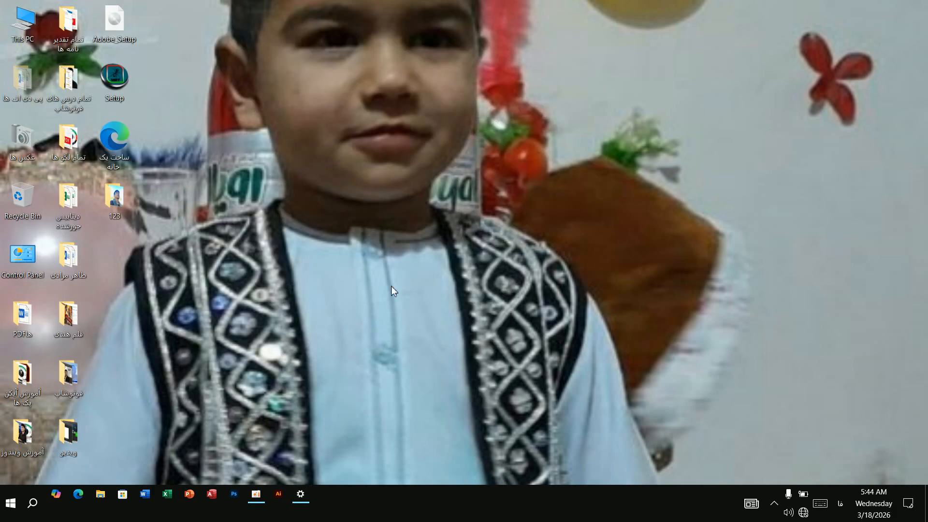